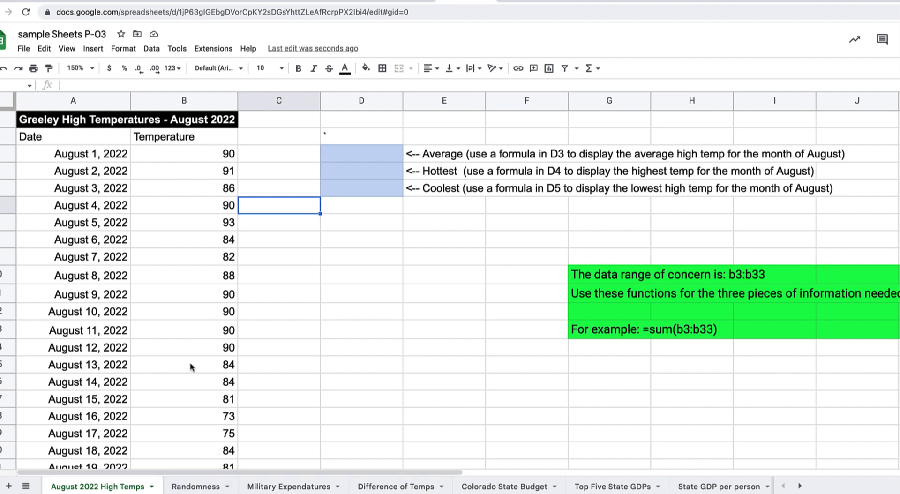
# Enter =AVERAGE(B3:B33) in D3 for the August average high temperature
pyautogui.scroll(-10, 190, 366)
pyautogui.scroll(2, 198, 366)
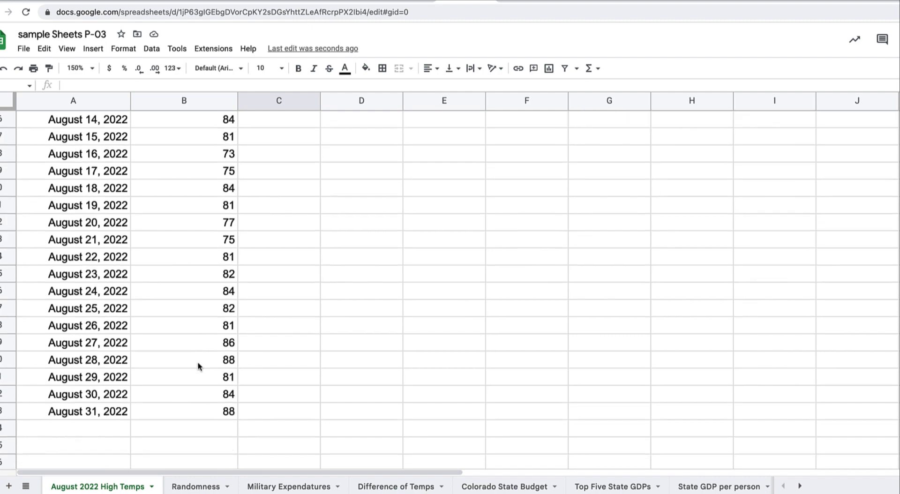
pyautogui.scroll(5, 198, 362)
pyautogui.hscroll(2, 197, 362)
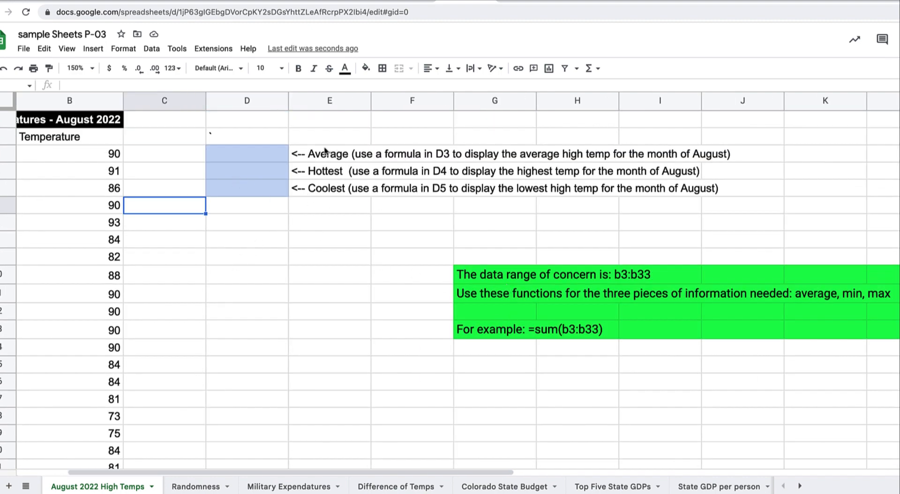
pyautogui.click(258, 155)
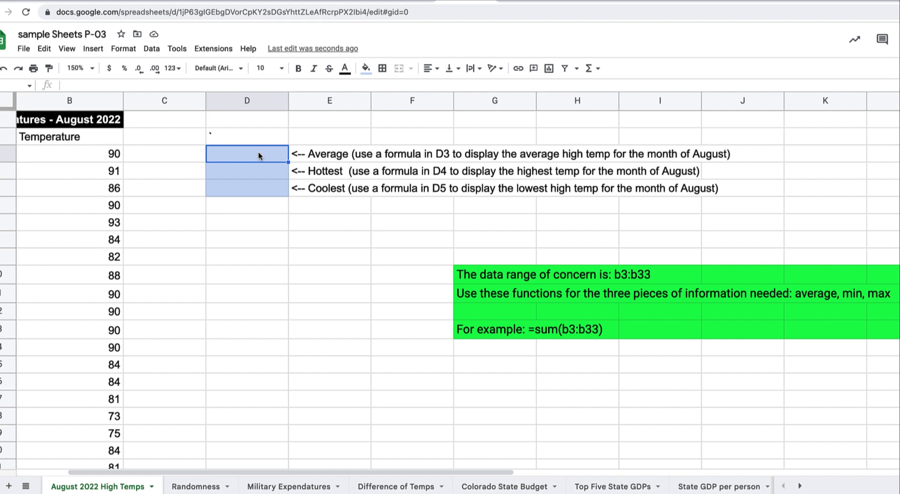
pyautogui.write('=')
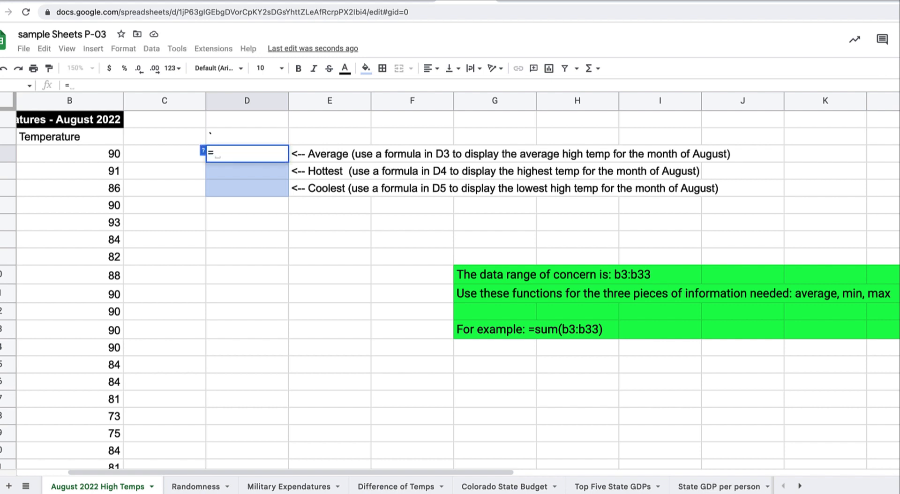
pyautogui.write('aver')
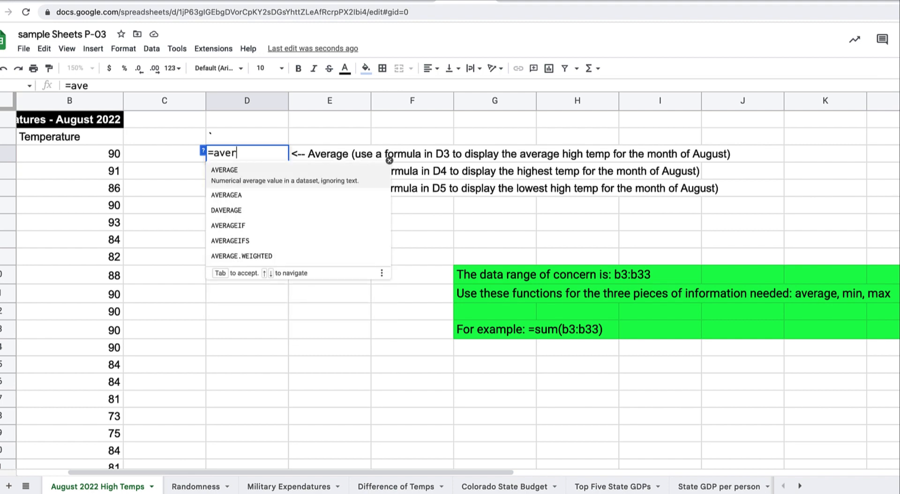
pyautogui.write('age(')
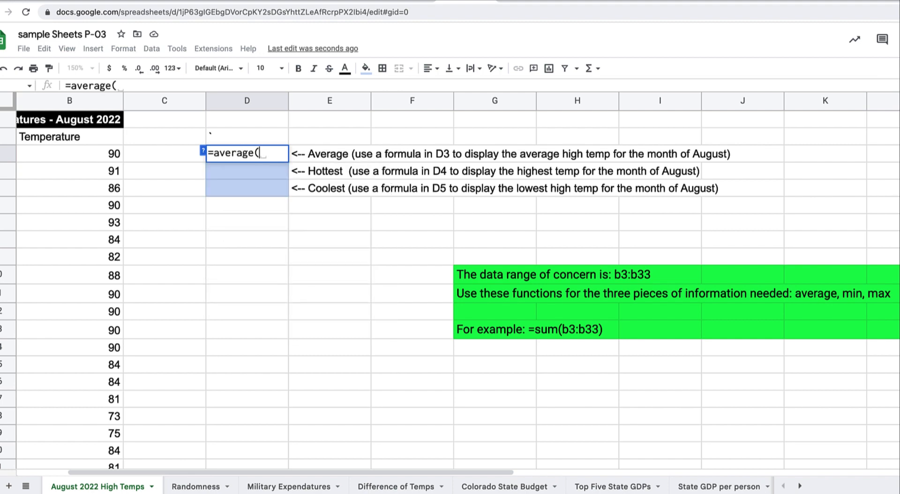
pyautogui.write('b3')
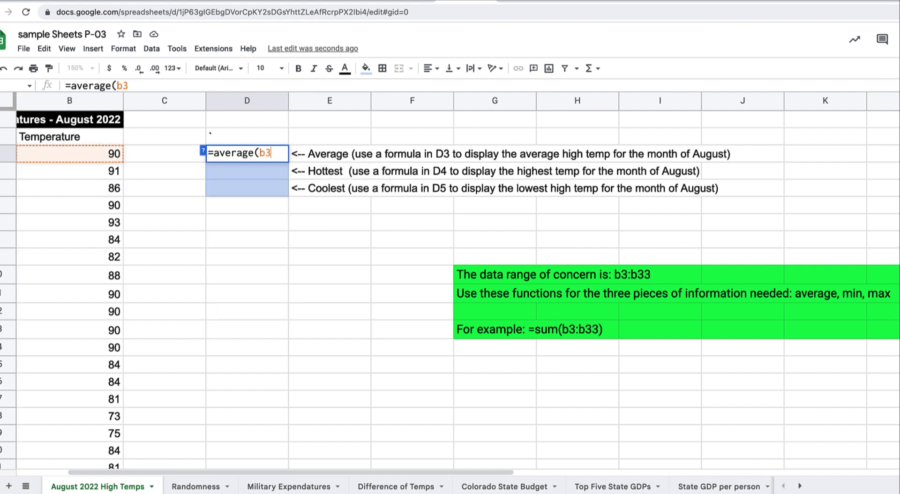
pyautogui.write(':')
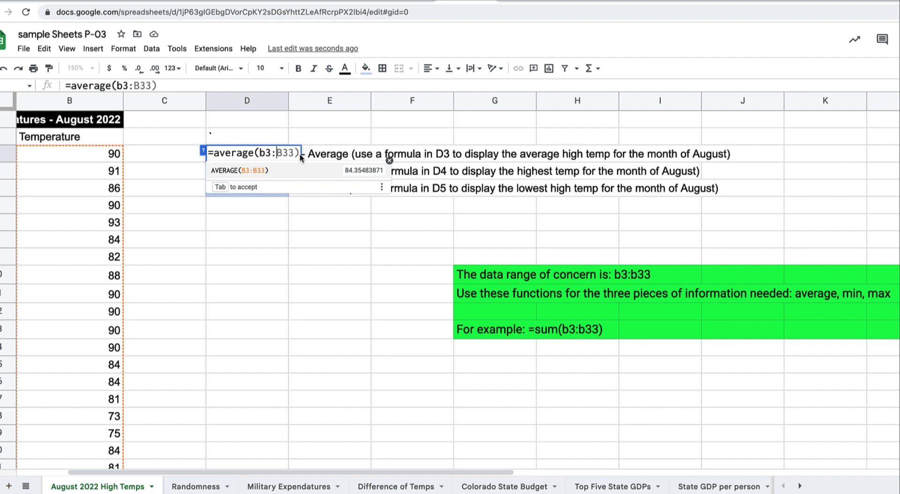
pyautogui.press('Tab')
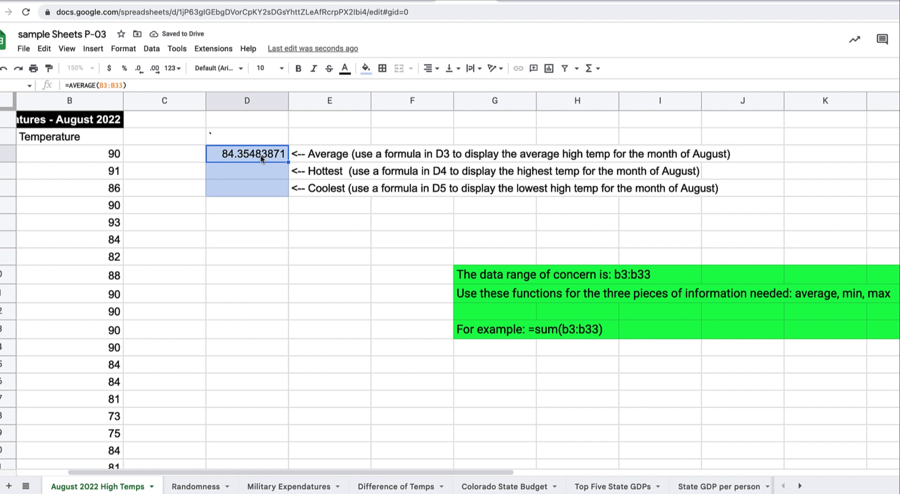
# Reduce D3's decimal places until the average shows 84.4
pyautogui.click(139, 70)
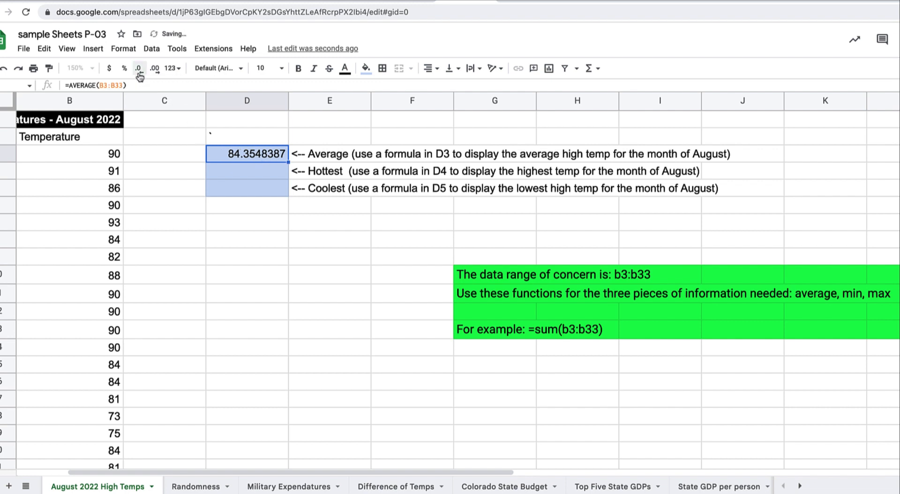
pyautogui.click(139, 69)
pyautogui.click(139, 70)
pyautogui.click(138, 70)
pyautogui.click(138, 70)
pyautogui.click(138, 70)
pyautogui.click(139, 70)
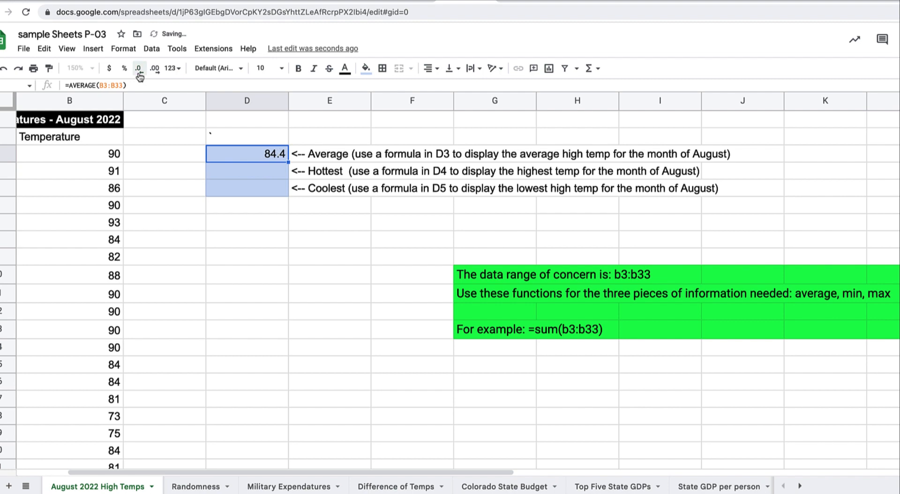
pyautogui.click(256, 177)
# Enter =MAX(B3:B33) in D4 (93) and =MIN(B3:B33) in D5 (73)
pyautogui.write('=')
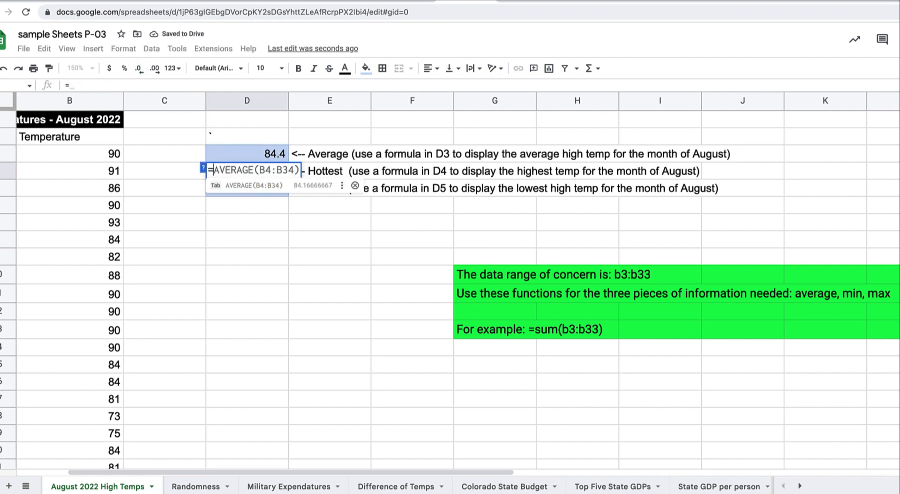
pyautogui.write('max')
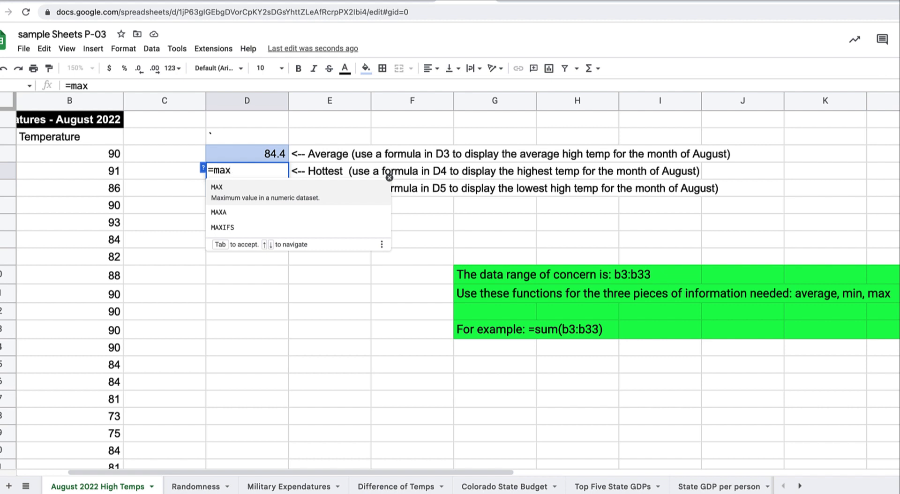
pyautogui.write('(')
pyautogui.write('b3')
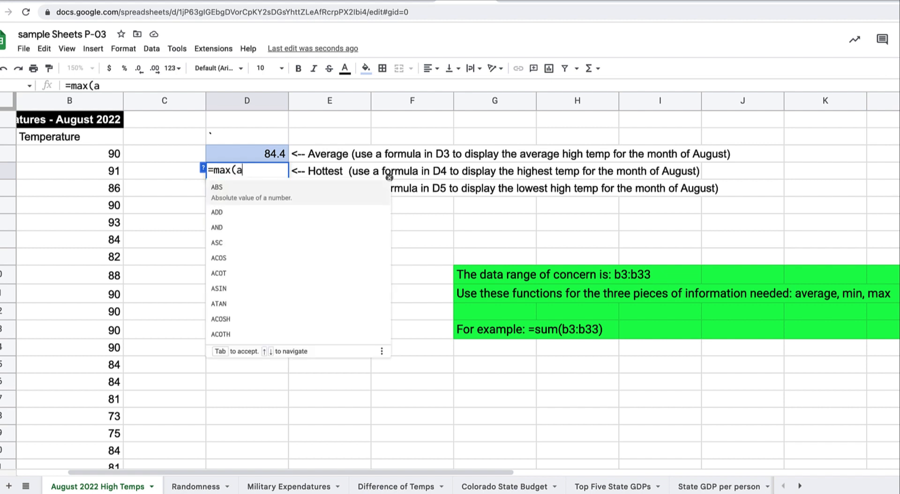
pyautogui.write(':')
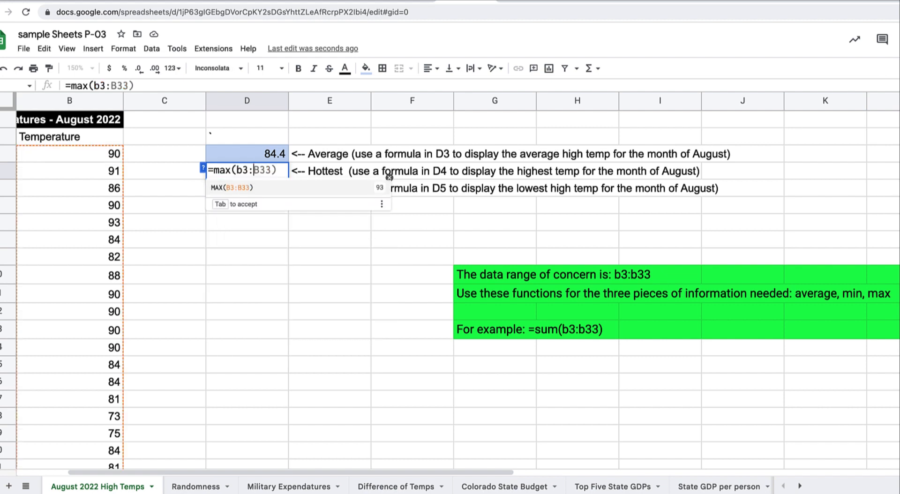
pyautogui.press('Tab')
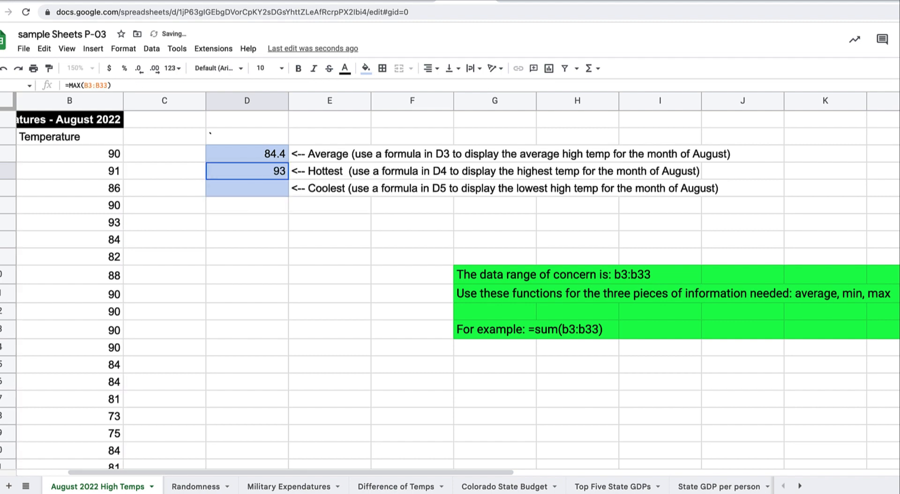
pyautogui.click(258, 189)
pyautogui.write('=')
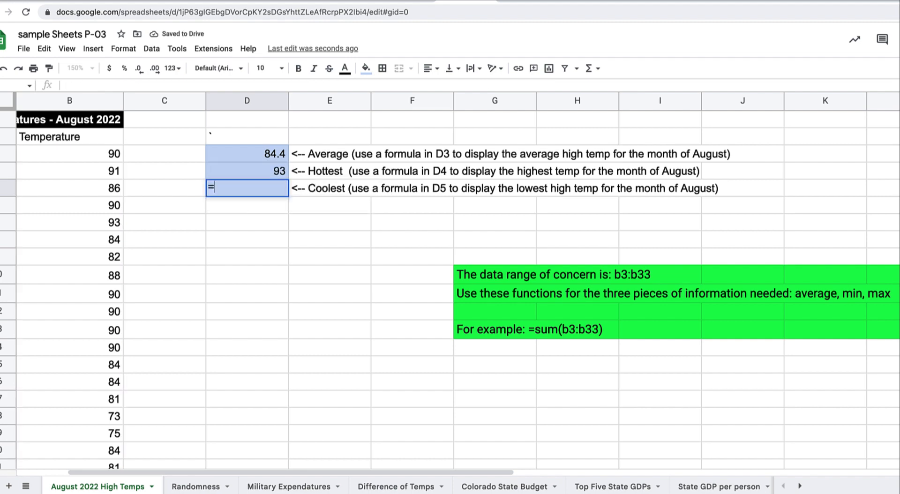
pyautogui.write('min(')
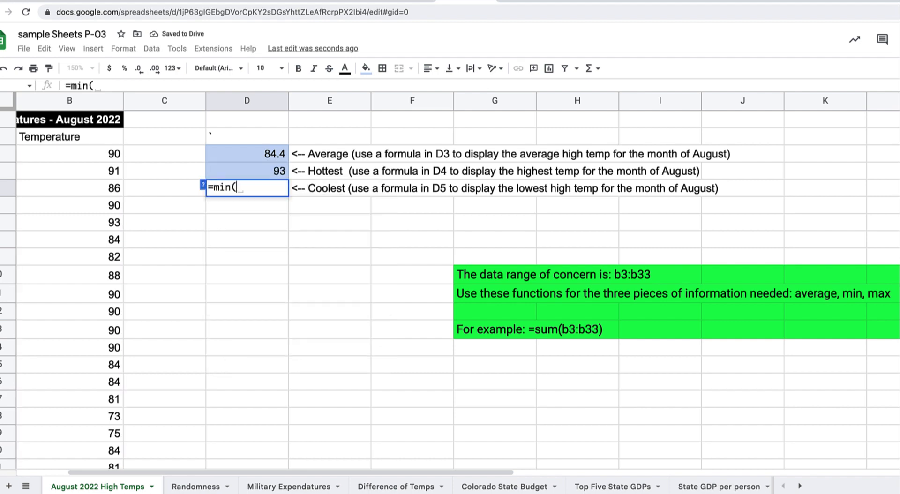
pyautogui.write('b3:')
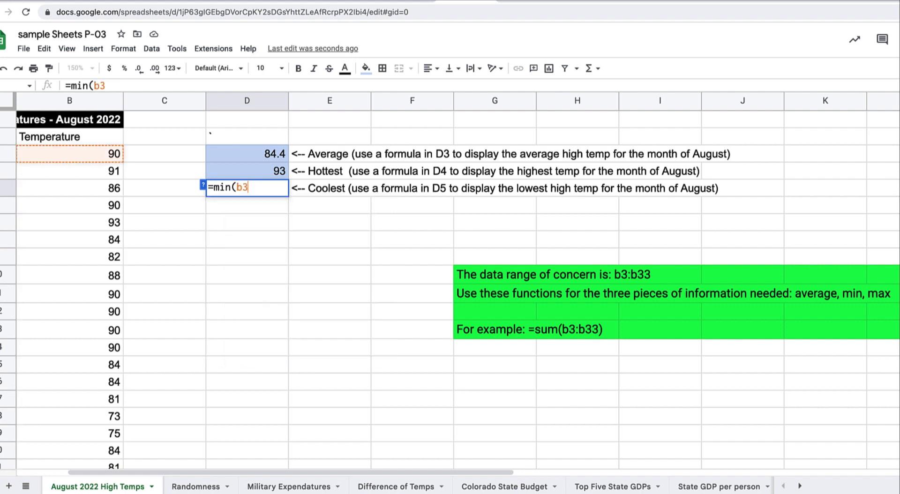
pyautogui.press('Tab')
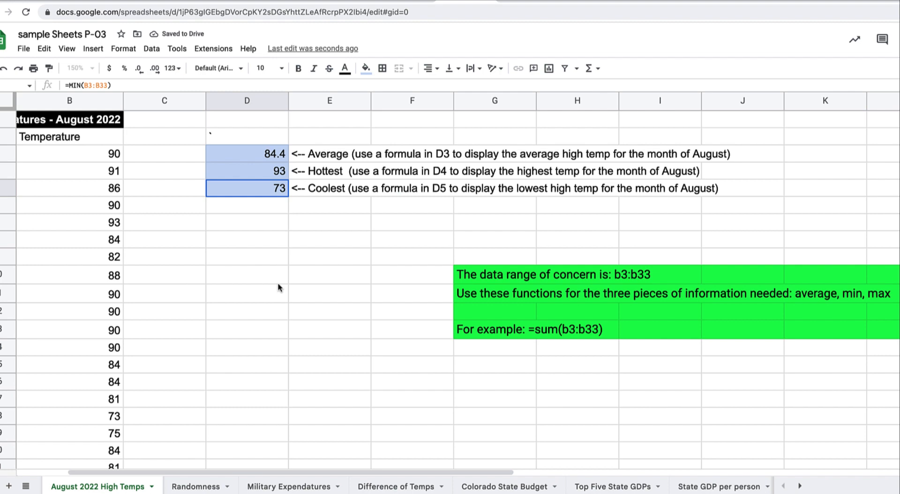
# Check the formulas with Ctrl+` and switch to the Randomness sheet
pyautogui.hotkey('ctrl', '`')
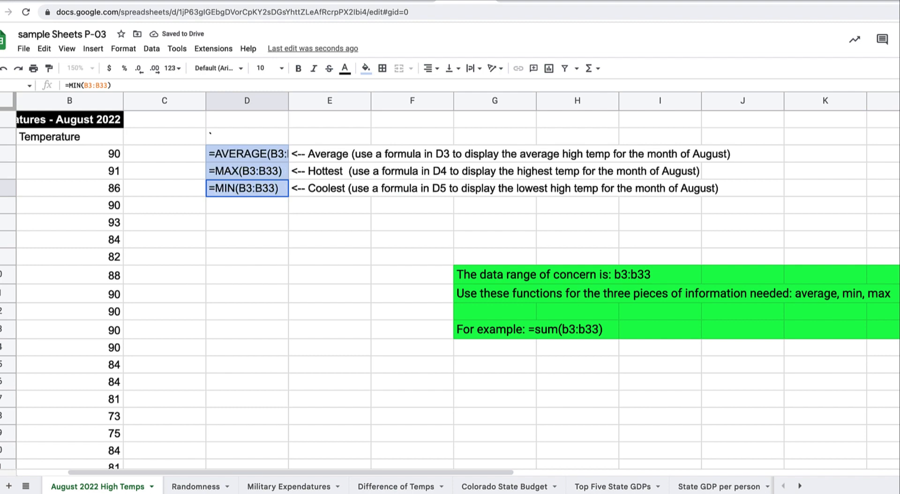
pyautogui.hotkey('ctrl', '`')
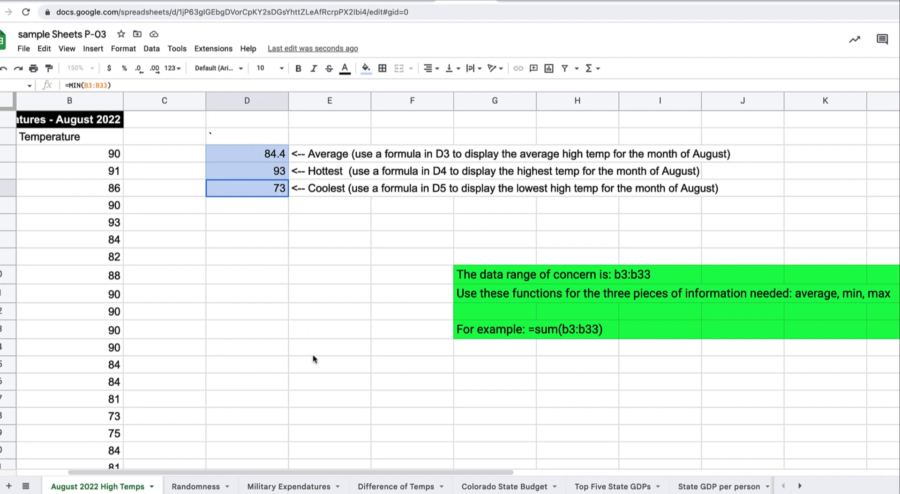
pyautogui.click(205, 488)
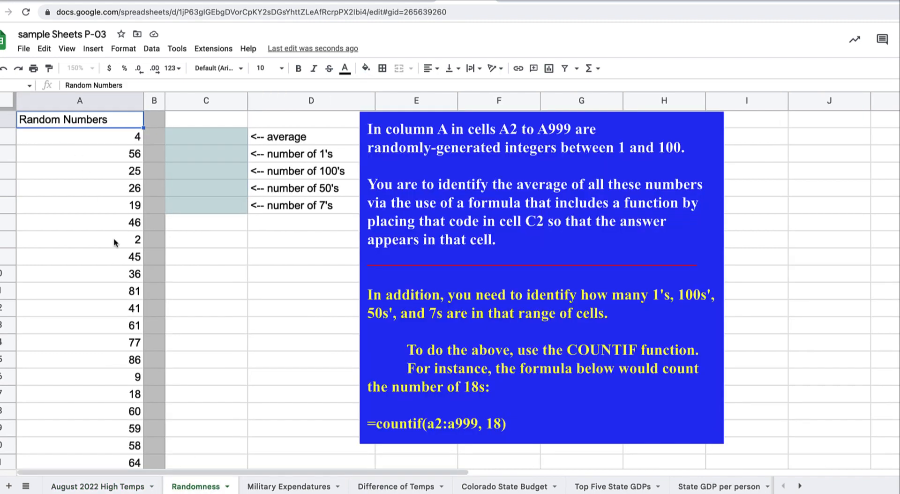
pyautogui.scroll(-15, 114, 241)
pyautogui.scroll(-12, 114, 241)
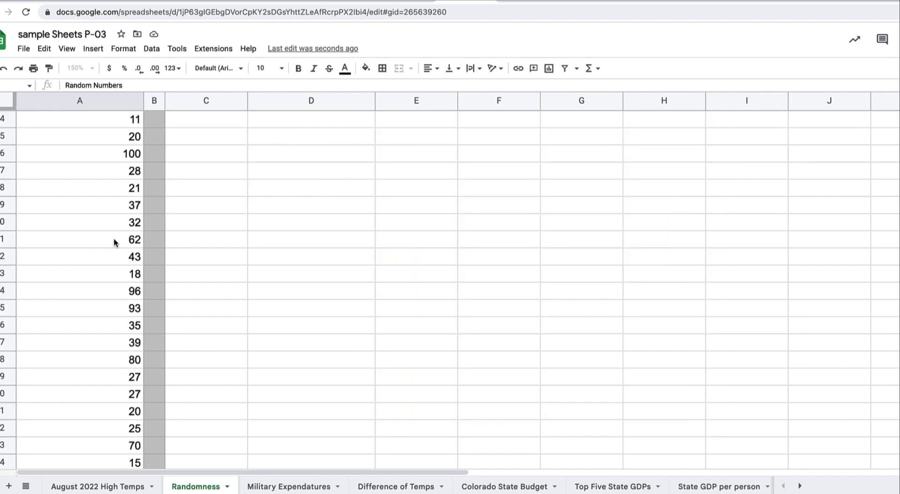
pyautogui.hotkey('ctrl', 'Down')
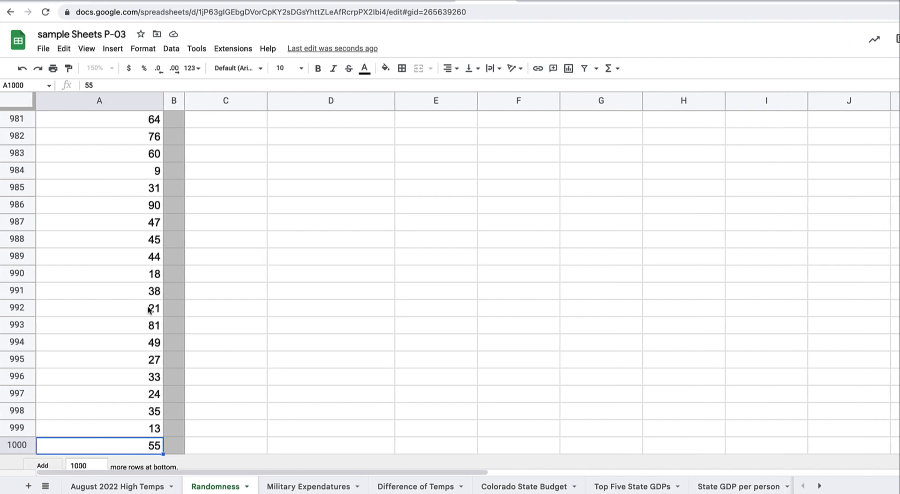
pyautogui.hotkey('ctrl', 'Up')
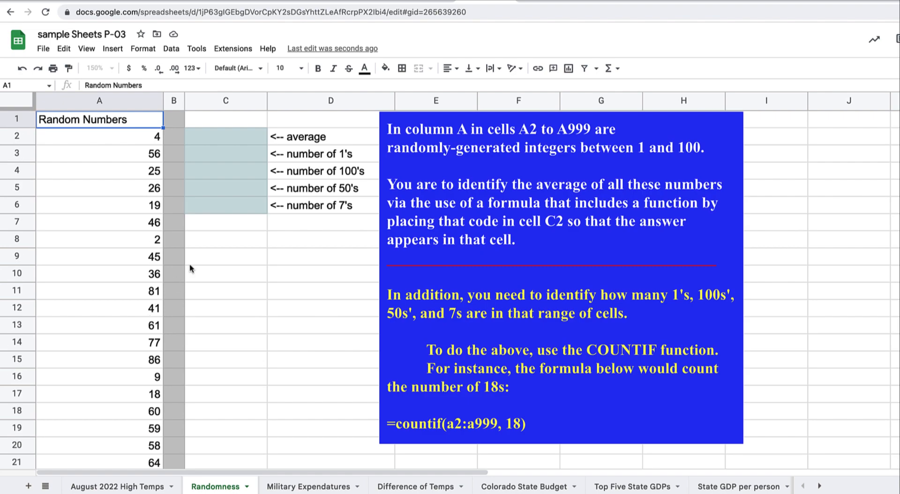
# Enter =average(a2:a1000) in C2 to average column A's random numbers
pyautogui.click(239, 143)
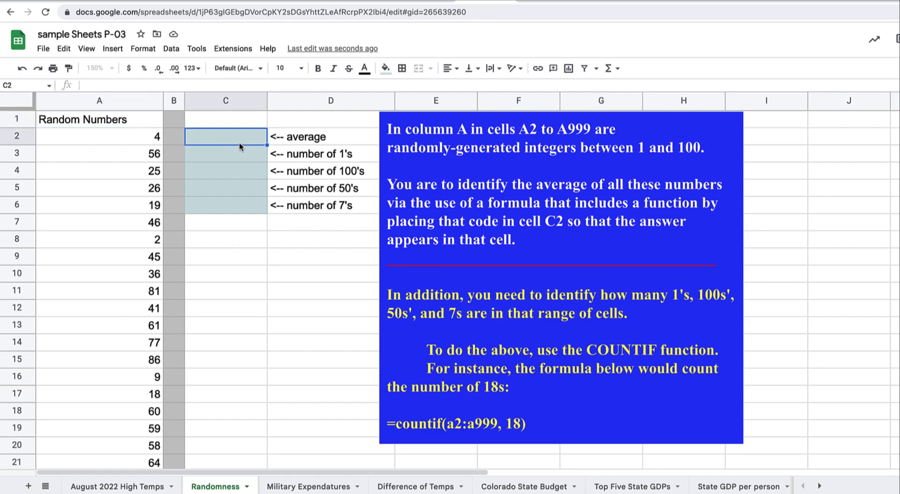
pyautogui.write('=')
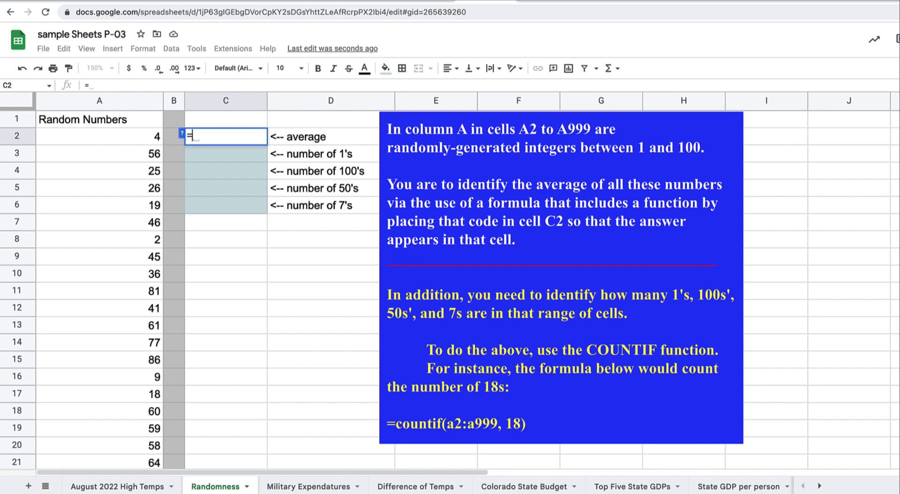
pyautogui.write('average')
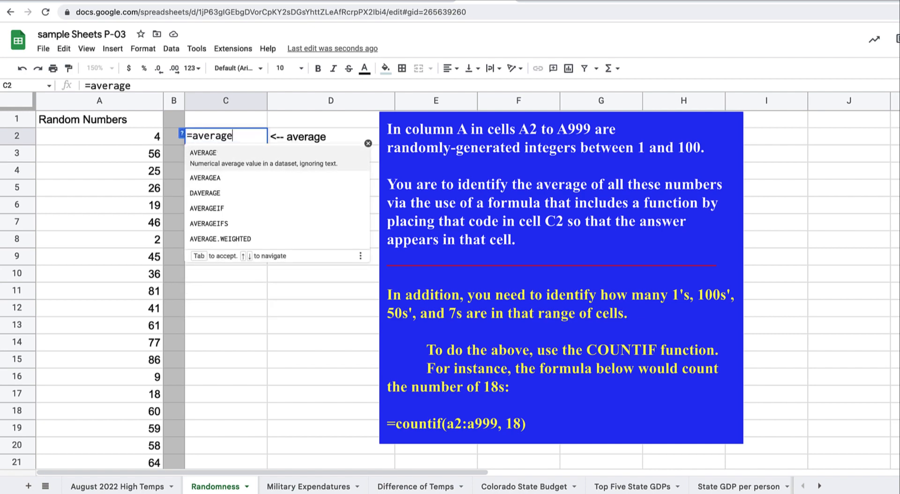
pyautogui.write('(')
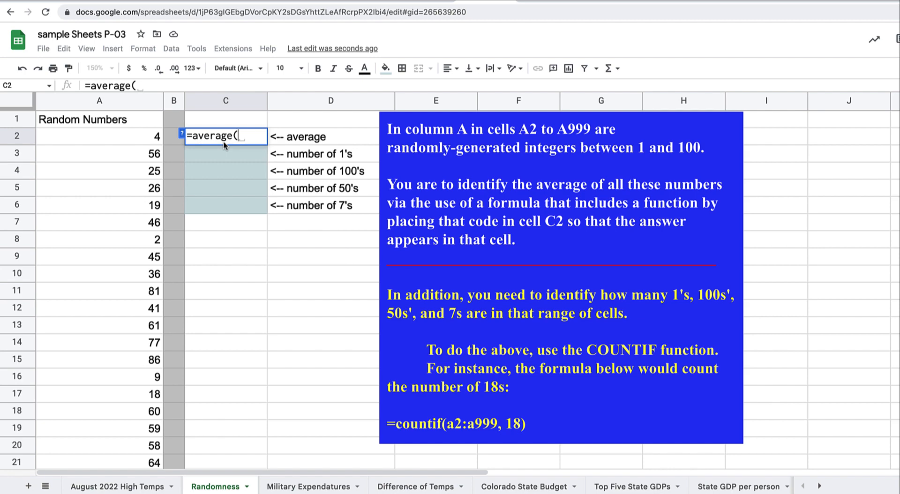
pyautogui.write('a2:a')
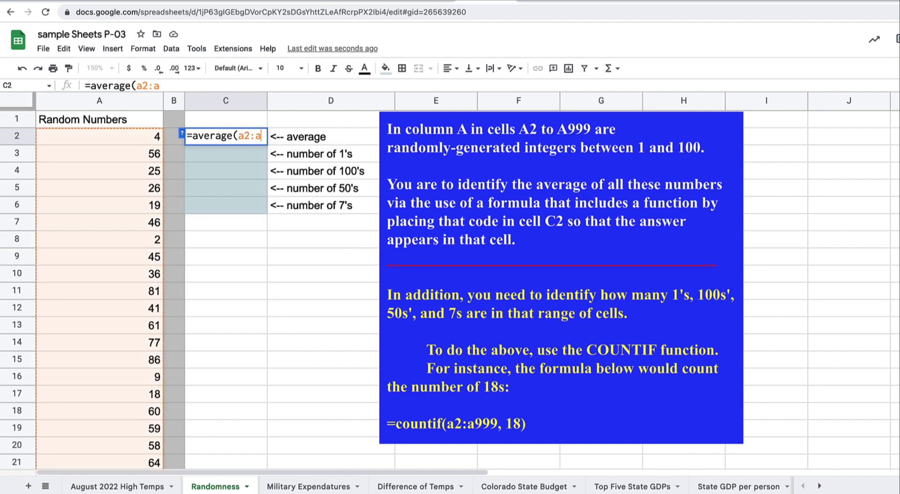
pyautogui.write('1000')
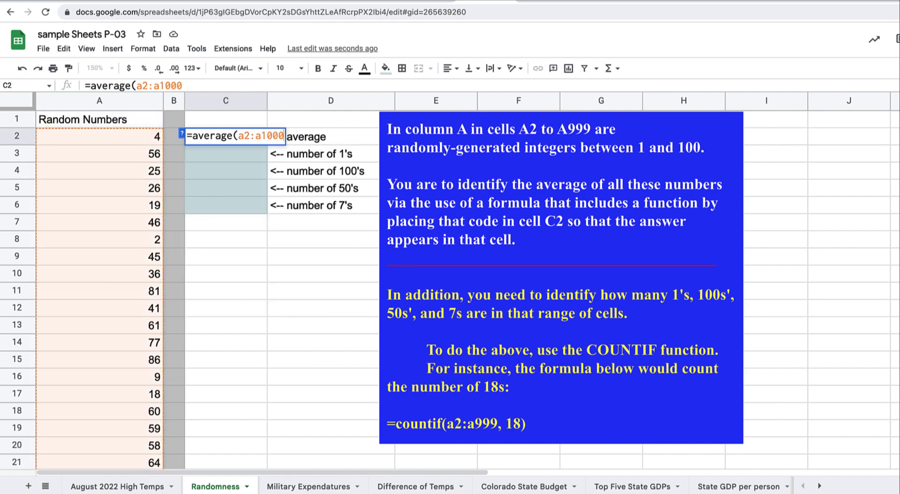
pyautogui.write(')')
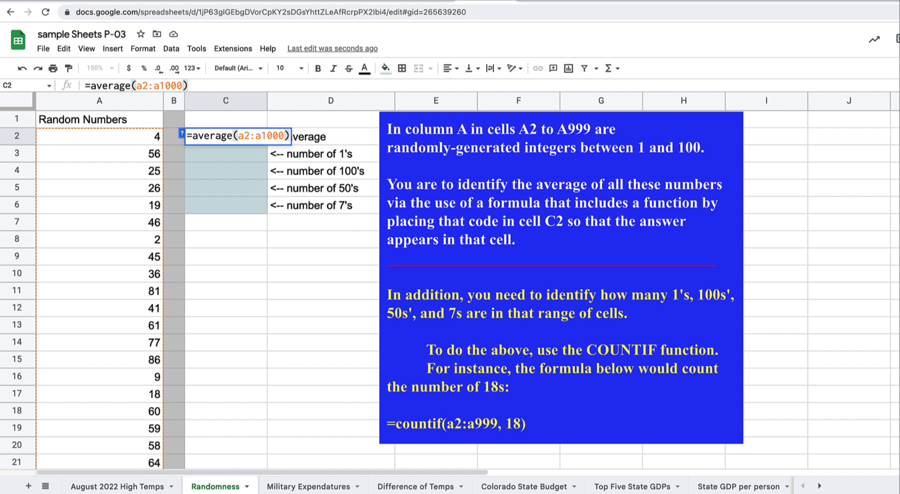
pyautogui.press('Return')
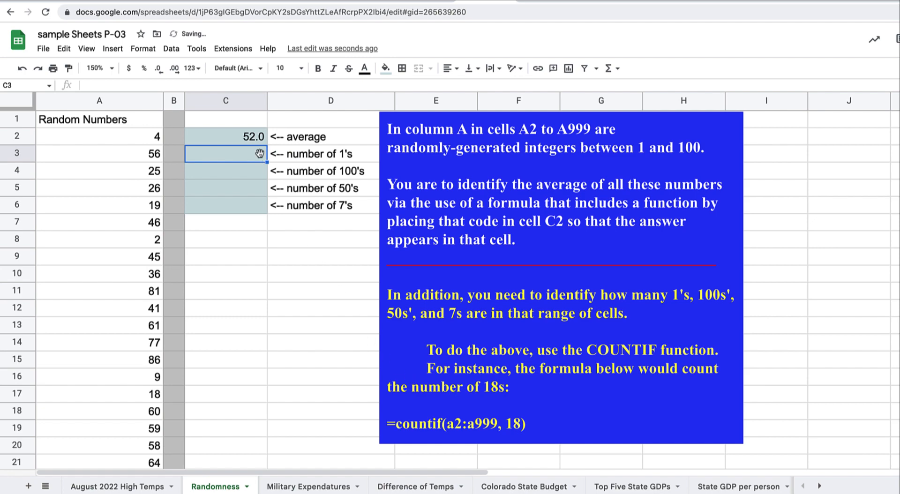
# Change the instruction drawing's example formula to =countif(a2:a1000, 18) and save the drawing
pyautogui.doubleClick(468, 427)
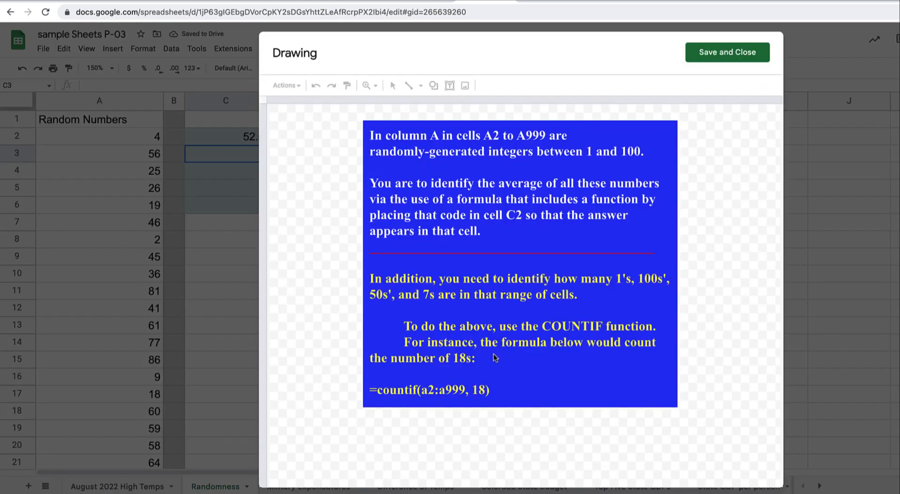
pyautogui.click(463, 395)
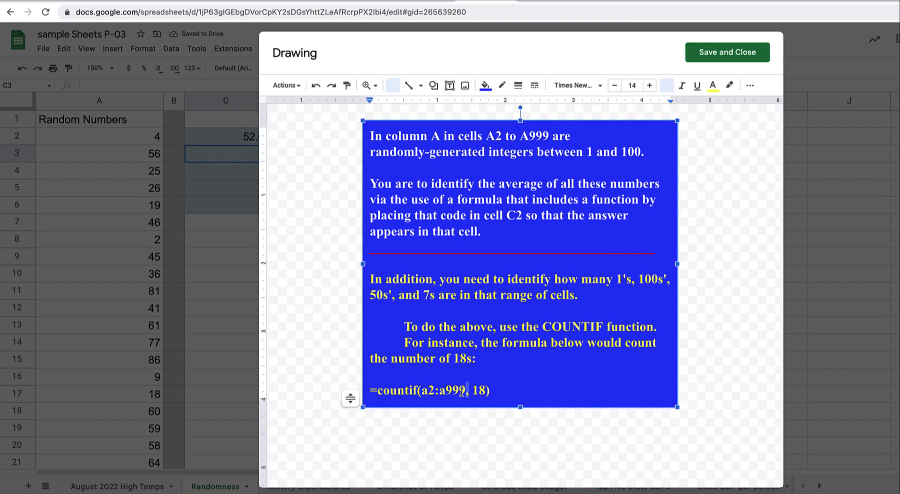
pyautogui.press('BackSpace')
pyautogui.press('BackSpace')
pyautogui.press('BackSpace')
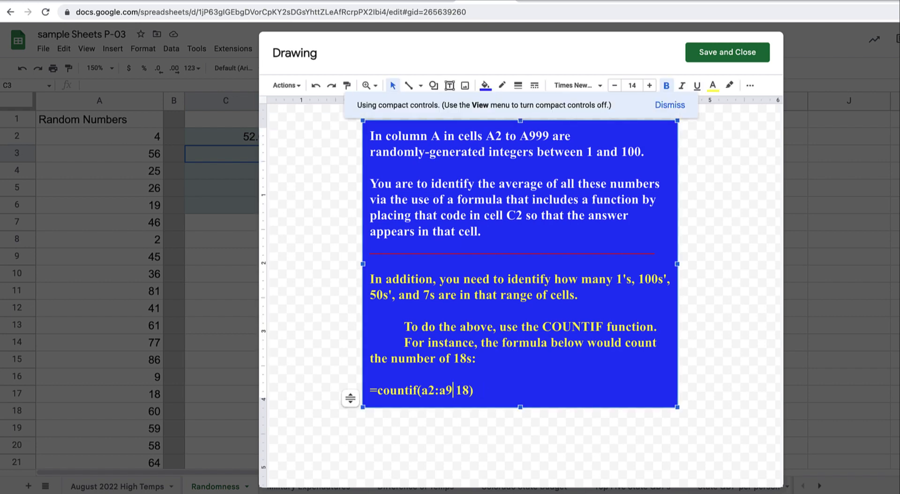
pyautogui.press('BackSpace')
pyautogui.write('1000,')
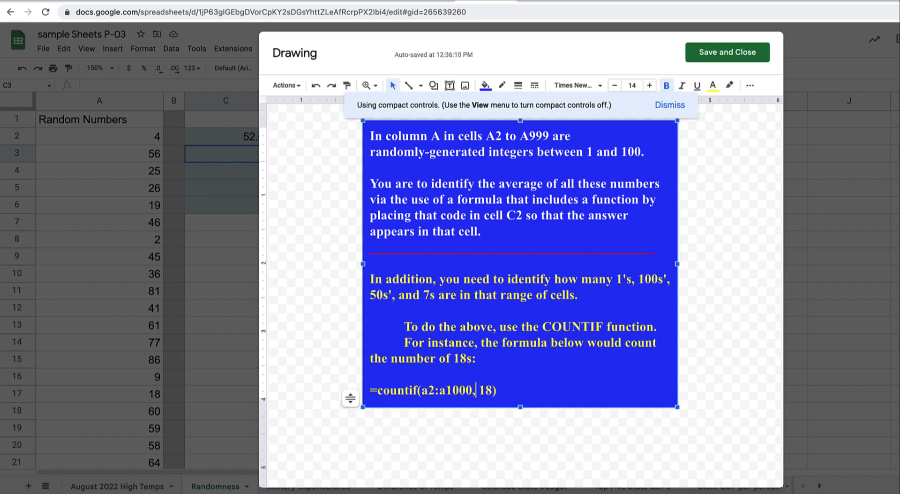
pyautogui.click(736, 60)
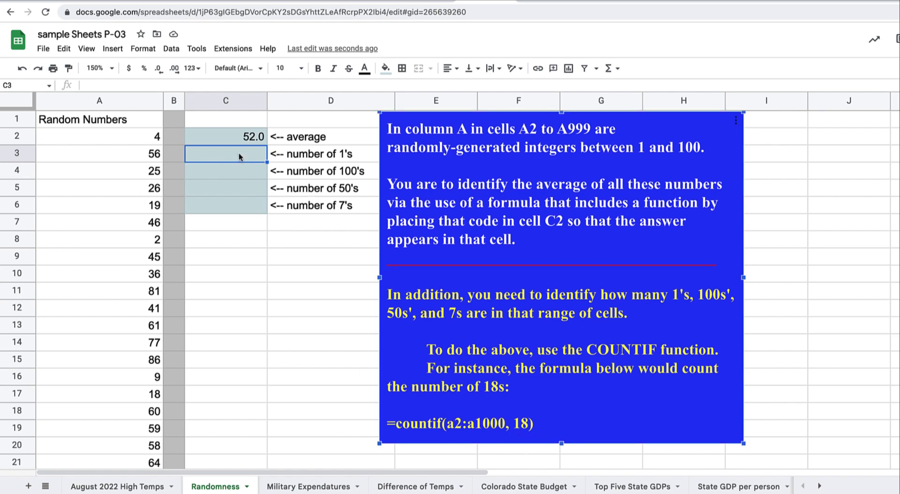
# Enter =countif(a2:a1000, 1) in C3, which counts 12 ones
pyautogui.write('=countif')
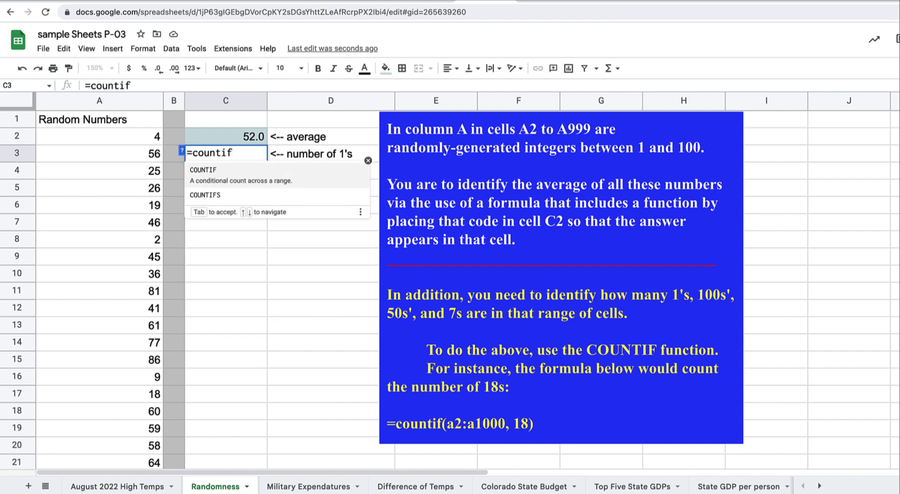
pyautogui.write('(')
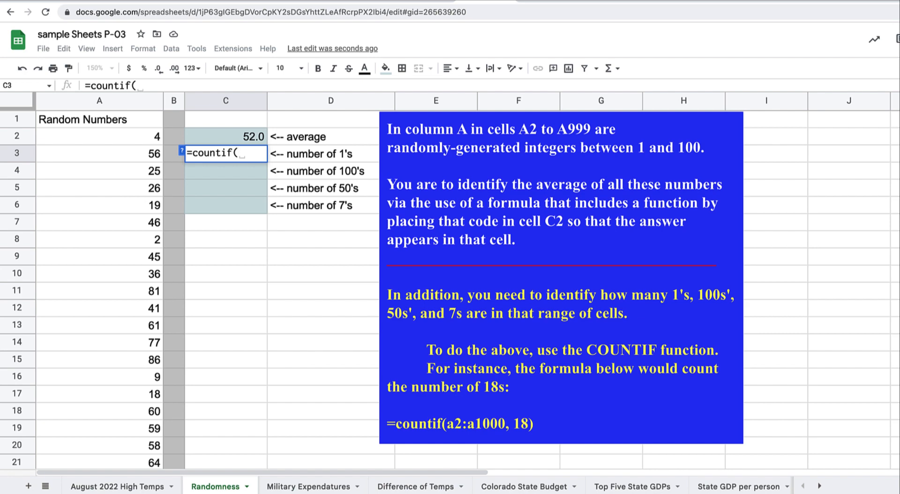
pyautogui.write('a2:a')
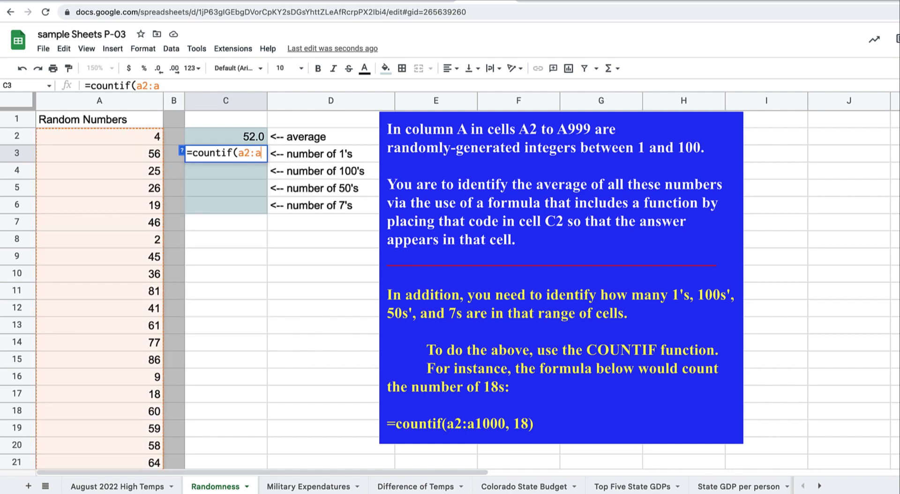
pyautogui.write('1000,')
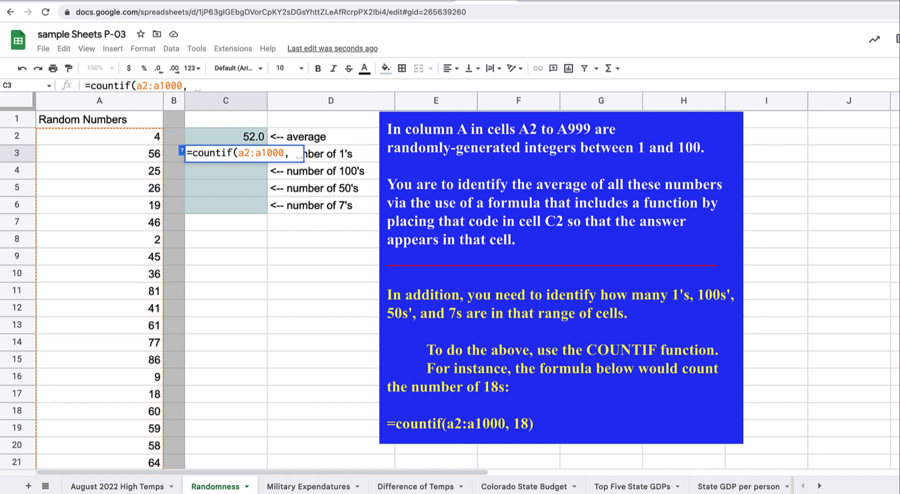
pyautogui.write(' 1')
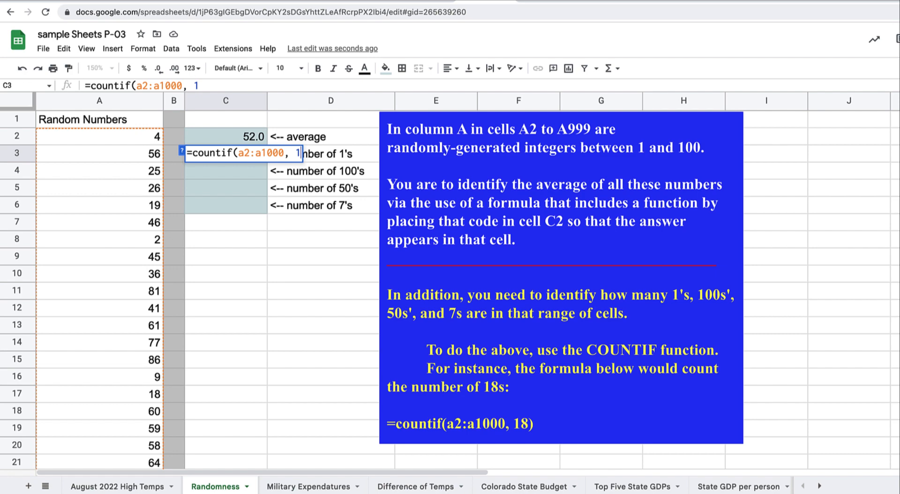
pyautogui.write(')')
pyautogui.press('Return')
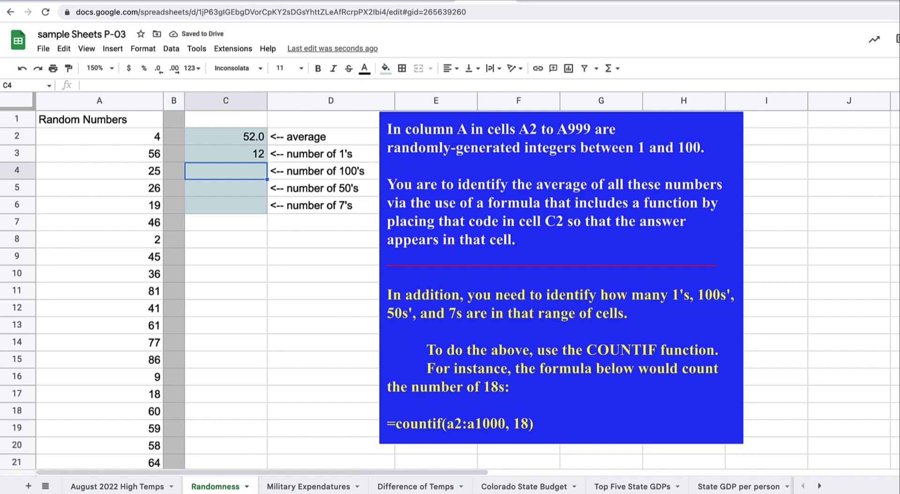
# Copy the C3 COUNTIF formula into C4 and change its criterion to 100
pyautogui.click(230, 154)
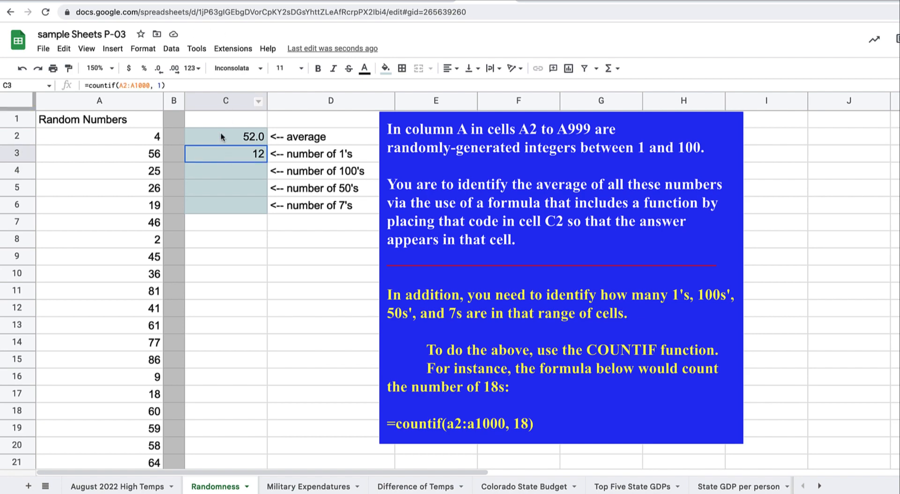
pyautogui.click(163, 85)
pyautogui.moveTo(163, 85); pyautogui.dragTo(71, 80)
pyautogui.hotkey('ctrl', 'c')
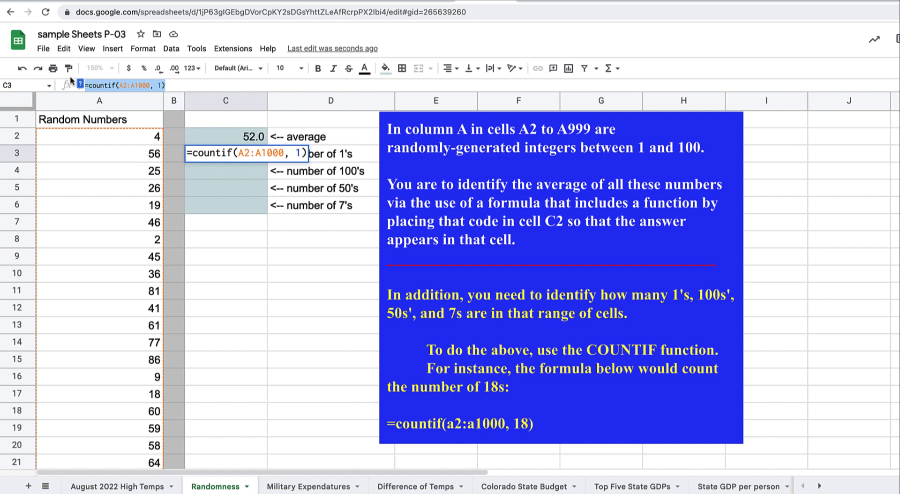
pyautogui.press('Return')
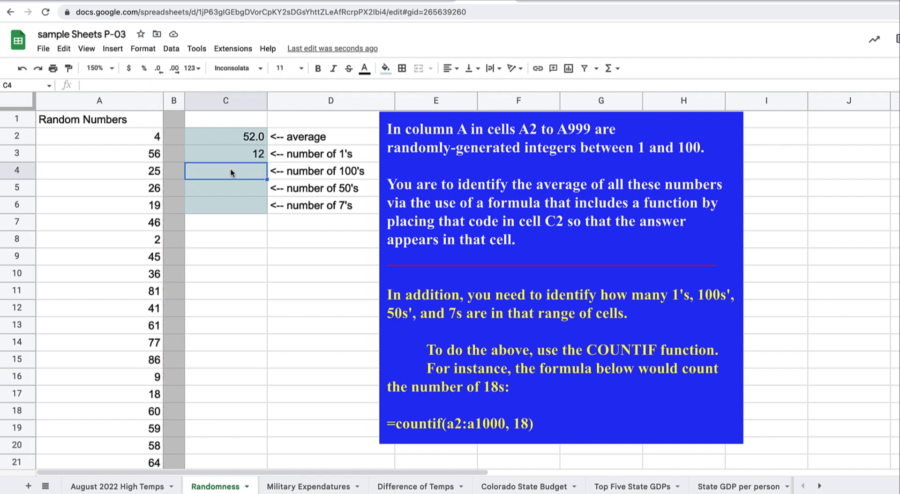
pyautogui.hotkey('ctrl', 'v')
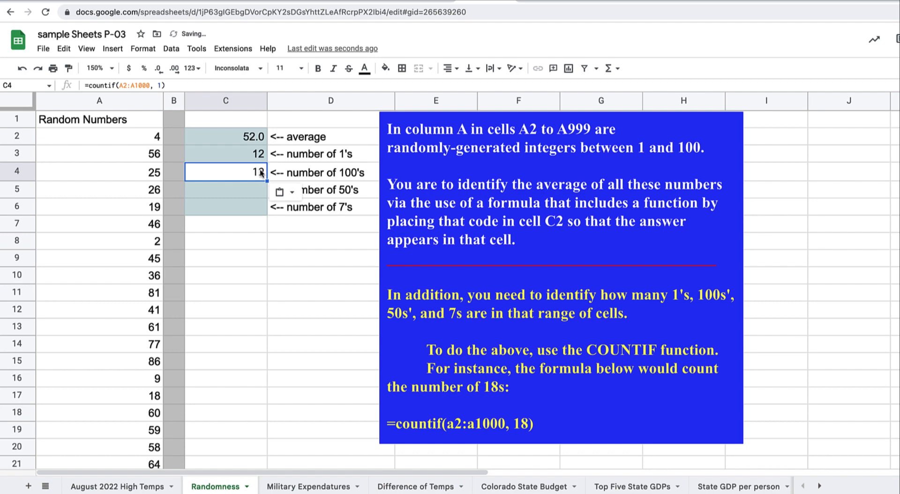
pyautogui.click(161, 86)
pyautogui.write('00')
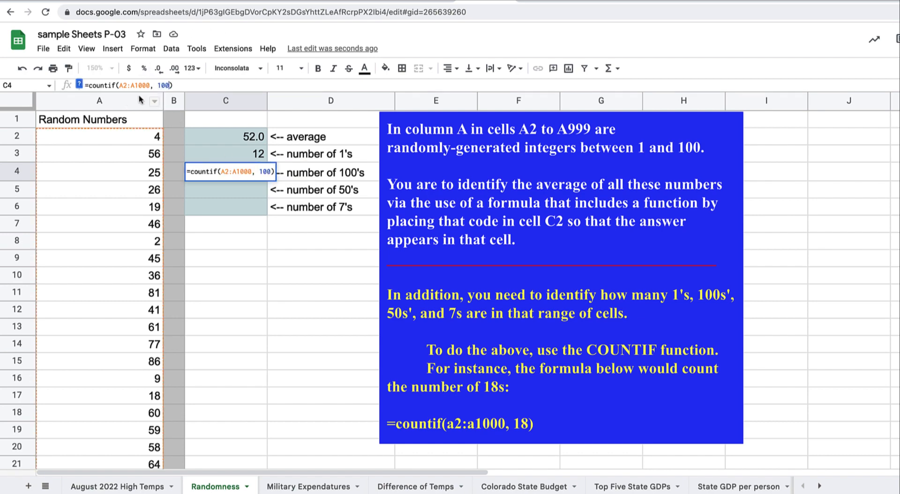
pyautogui.press('Return')
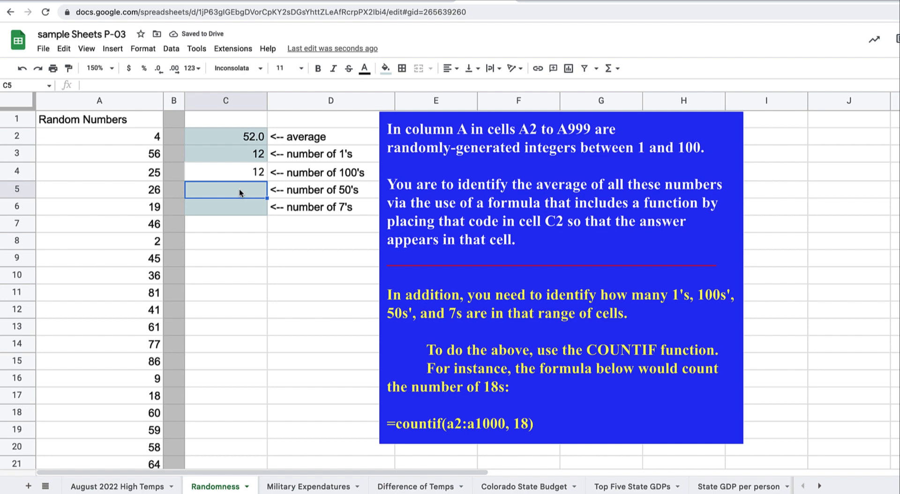
# Paste the COUNTIF formula into C5 and C6 with criteria 50 and 7
pyautogui.hotkey('ctrl', 'v')
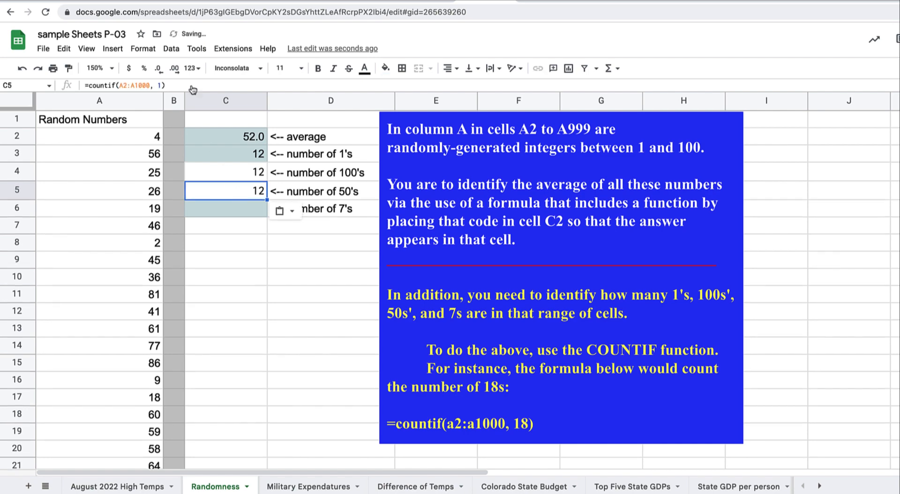
pyautogui.click(159, 86)
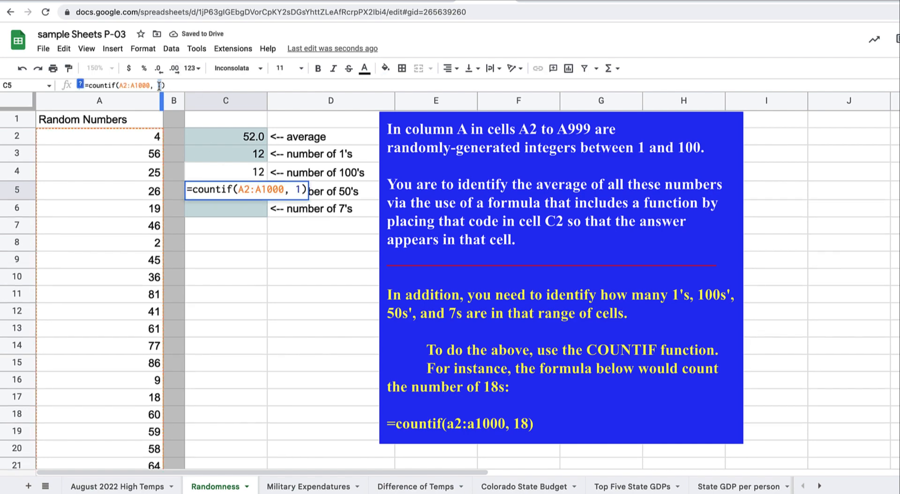
pyautogui.press('BackSpace')
pyautogui.write('50')
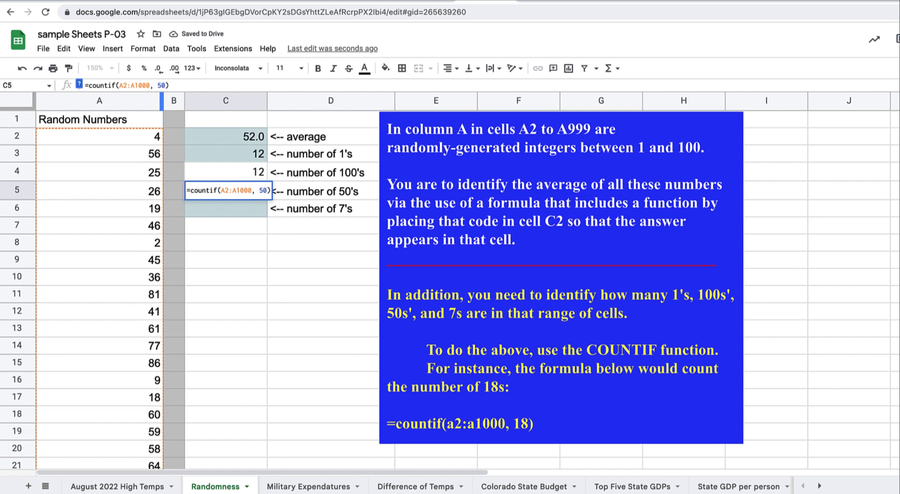
pyautogui.press('Return')
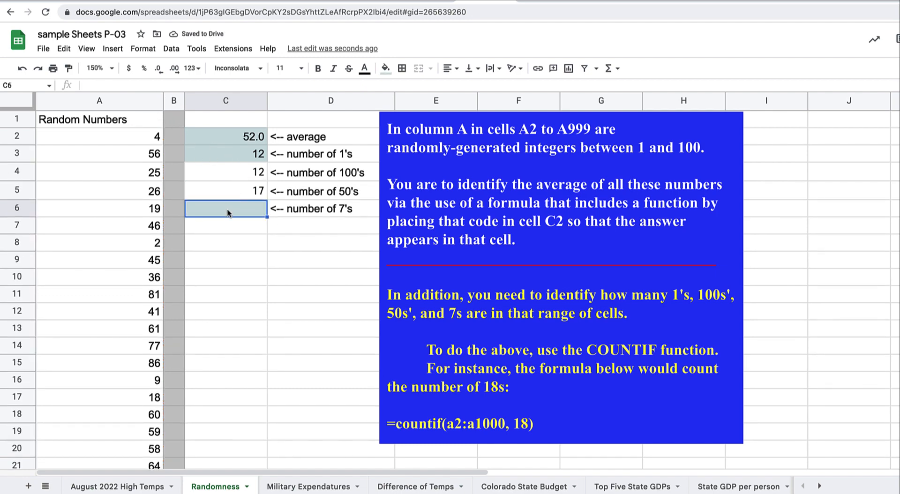
pyautogui.hotkey('ctrl', 'v')
pyautogui.doubleClick(159, 86)
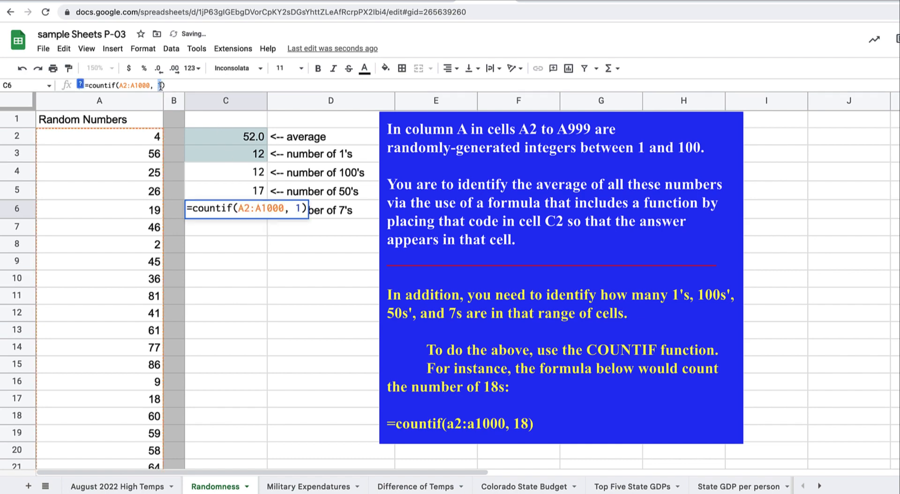
pyautogui.write('7')
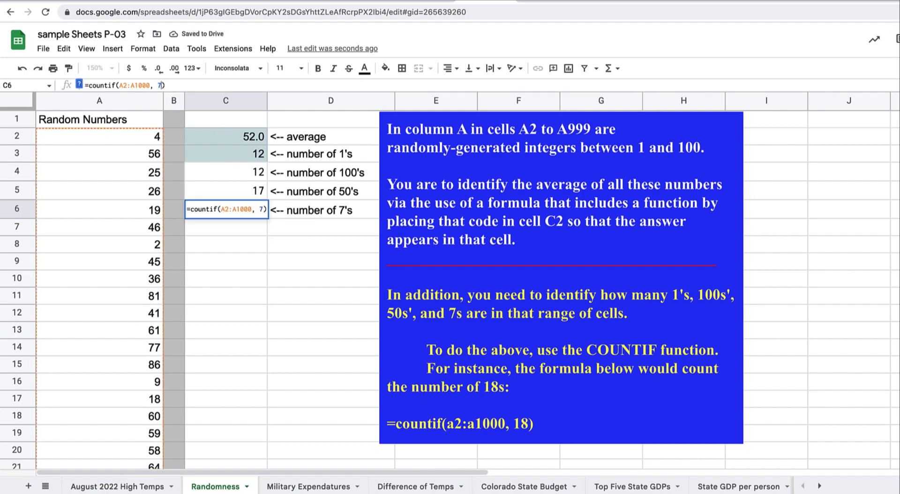
pyautogui.press('Return')
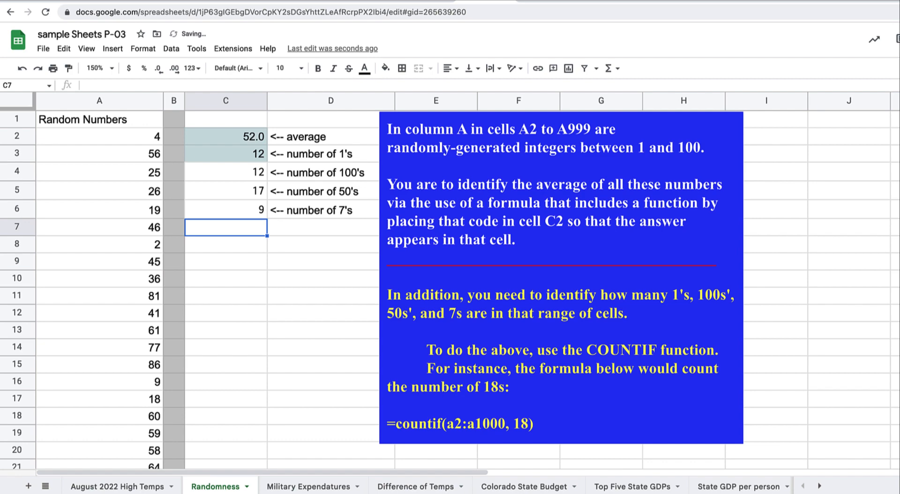
# Check the count formulas with Ctrl+`, then go to the Military Expendatures sheet
pyautogui.hotkey('ctrl', '`')
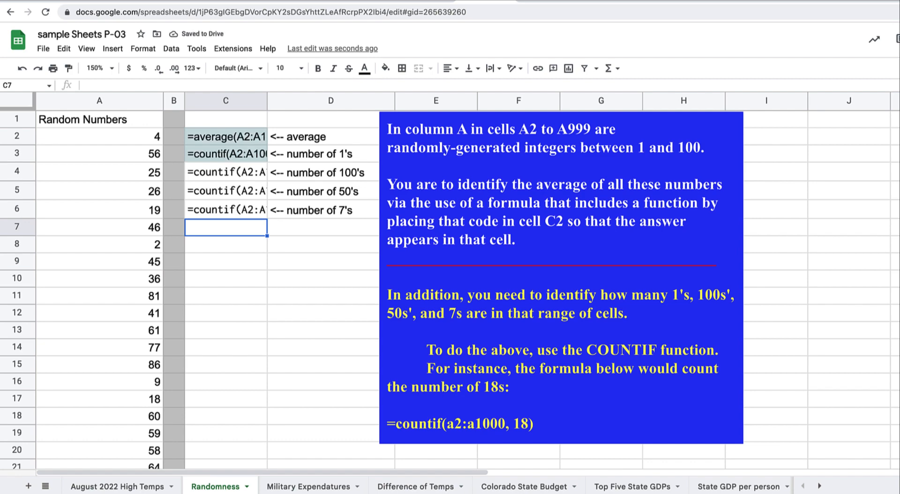
pyautogui.hotkey('ctrl', '`')
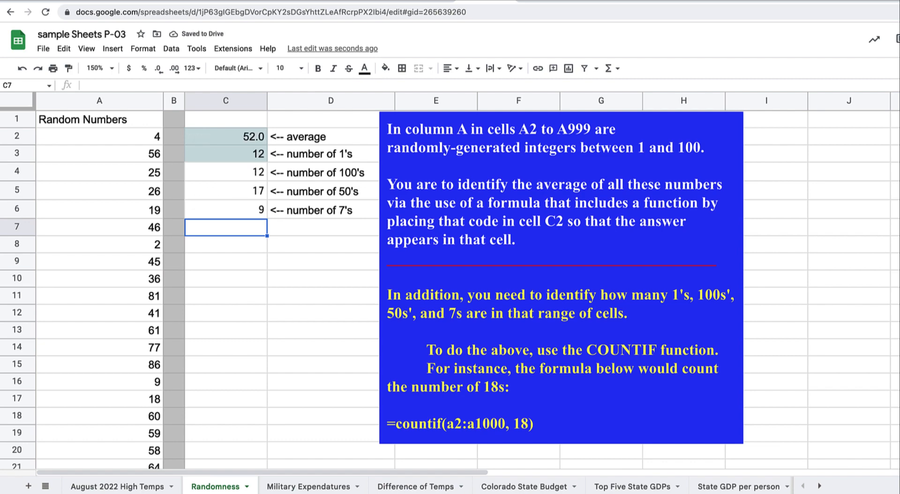
pyautogui.click(344, 196)
pyautogui.click(296, 487)
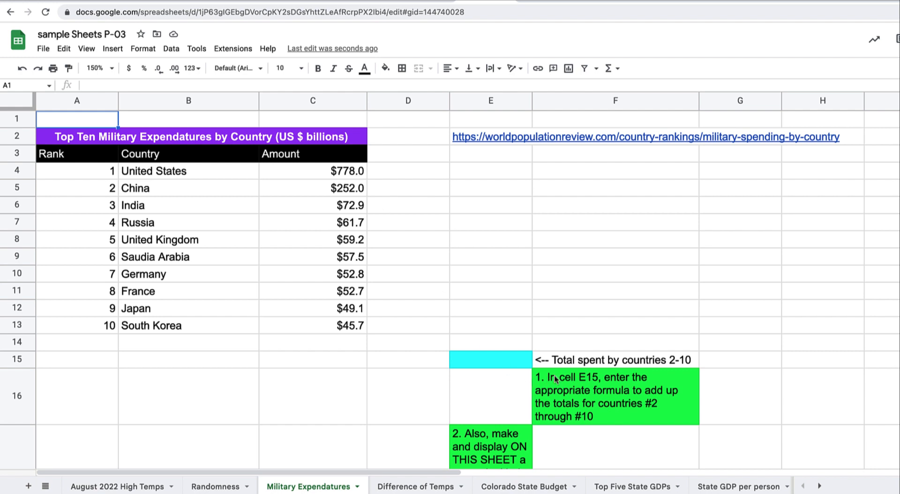
pyautogui.click(494, 362)
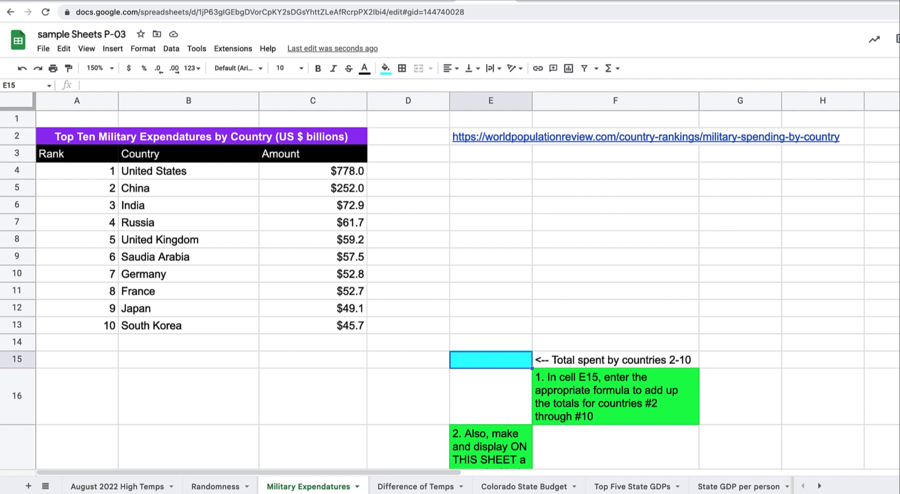
# Enter =sum(C5:C13) in E15 to total countries 2–10, giving $703.6
pyautogui.write('=sum')
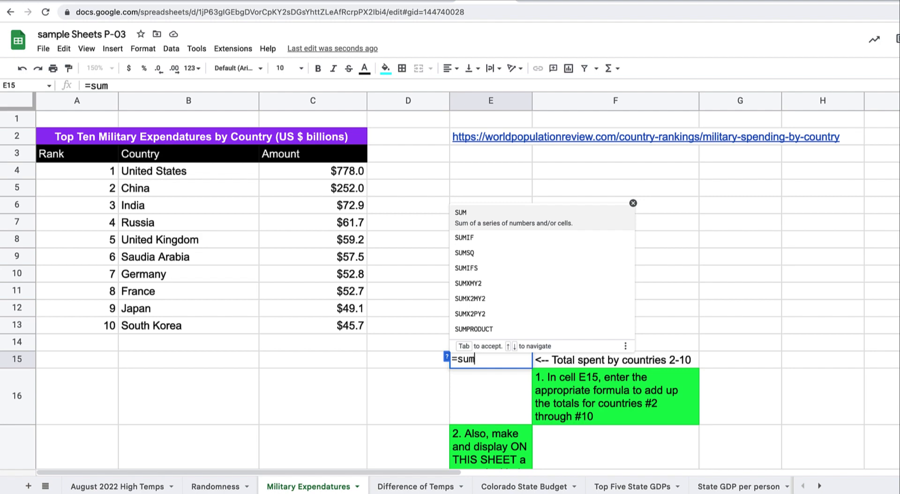
pyautogui.write('(')
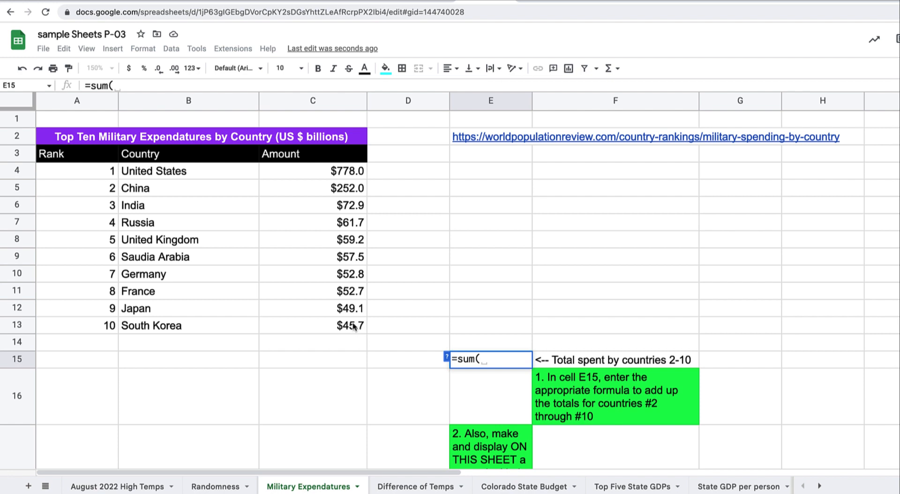
pyautogui.moveTo(349, 191); pyautogui.dragTo(347, 326)
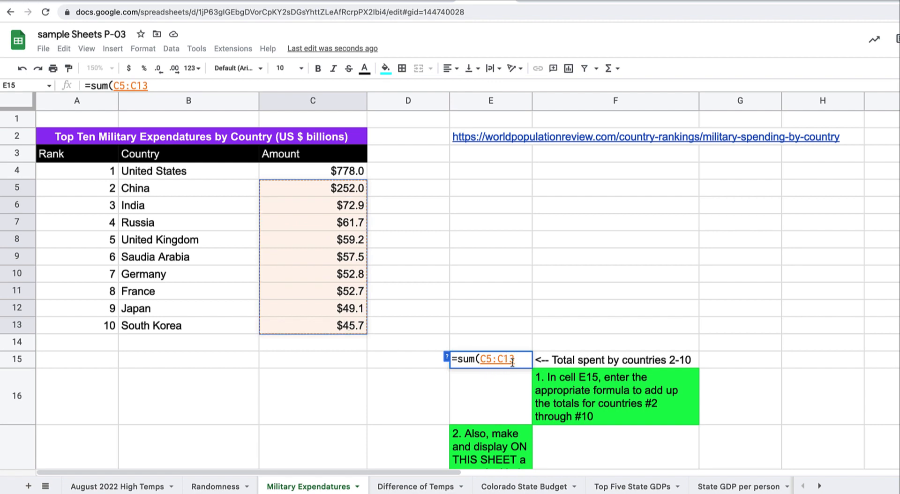
pyautogui.write(')')
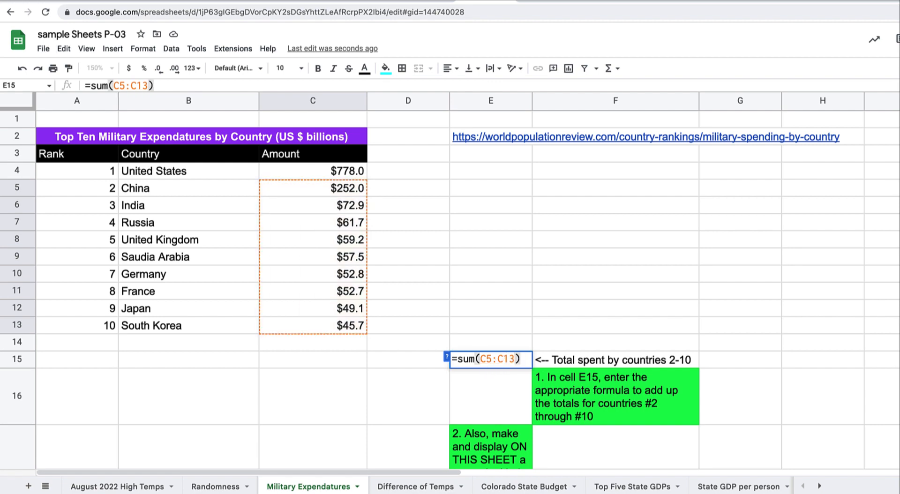
pyautogui.press('Return')
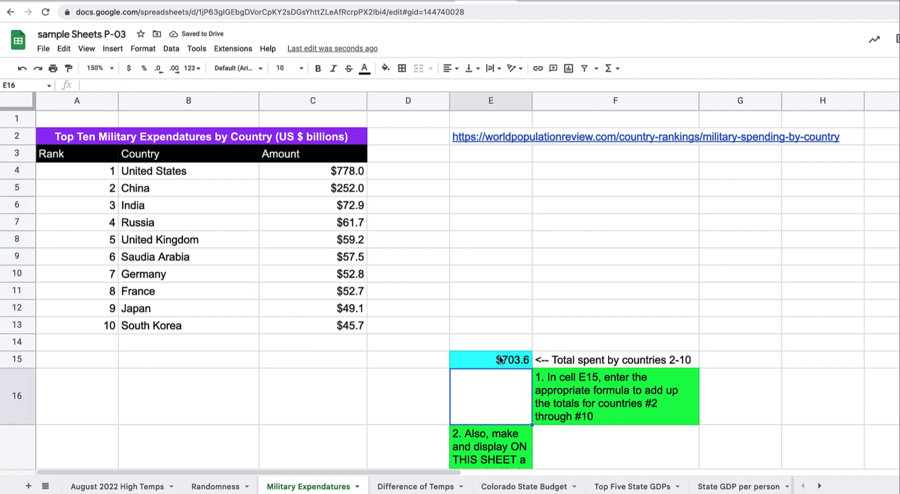
pyautogui.moveTo(354, 190); pyautogui.dragTo(351, 328)
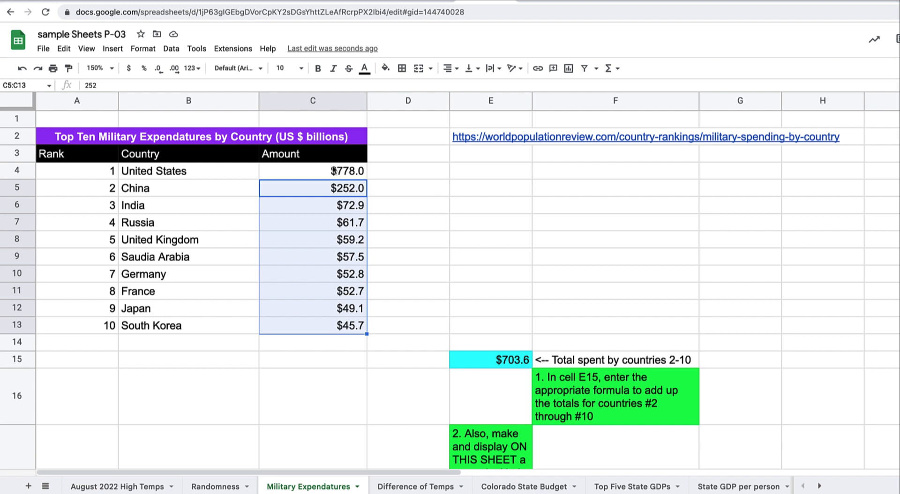
# Select B3:C13, the country names and amounts with their headers
pyautogui.click(332, 172)
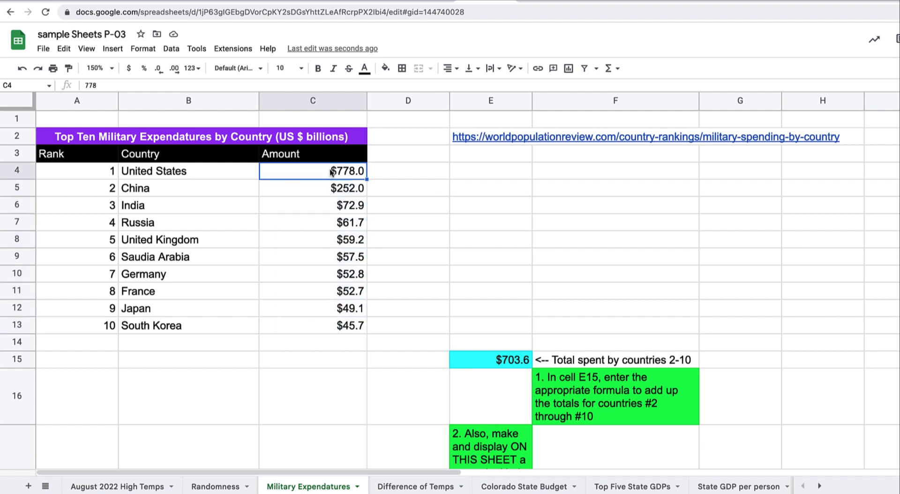
pyautogui.moveTo(330, 191); pyautogui.dragTo(350, 324)
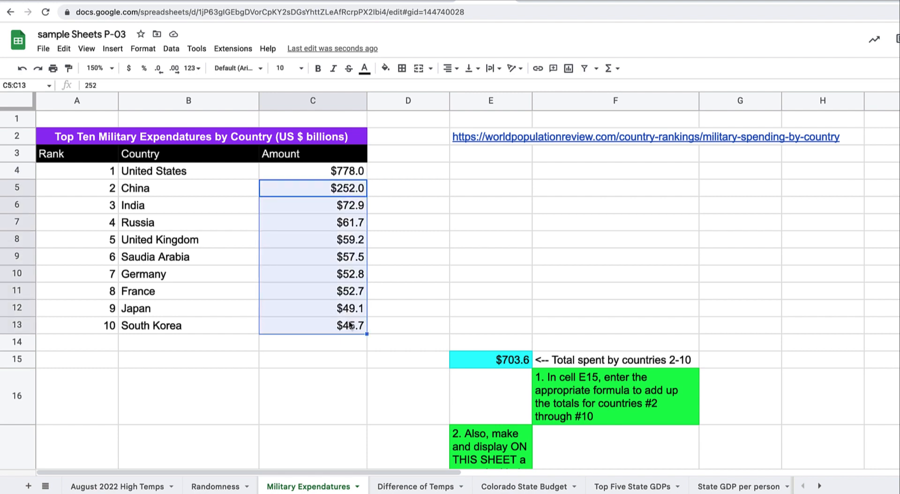
pyautogui.scroll(-3, 532, 332)
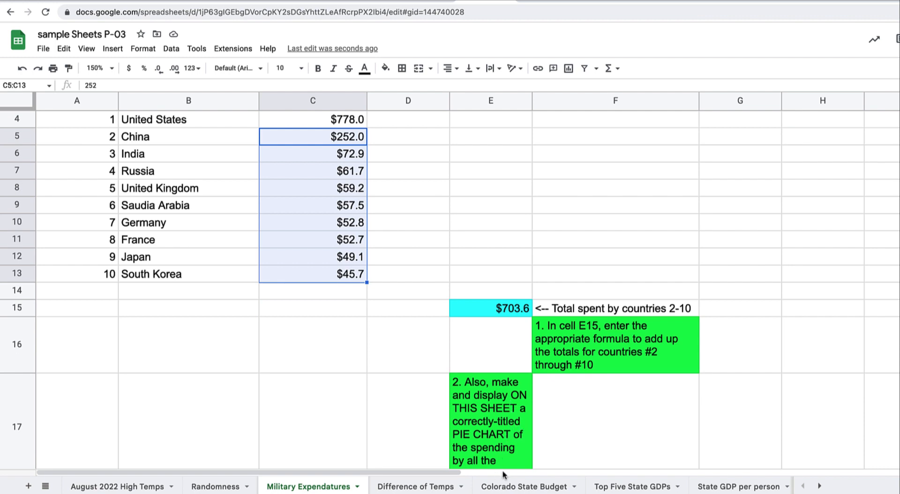
pyautogui.scroll(-1, 511, 461)
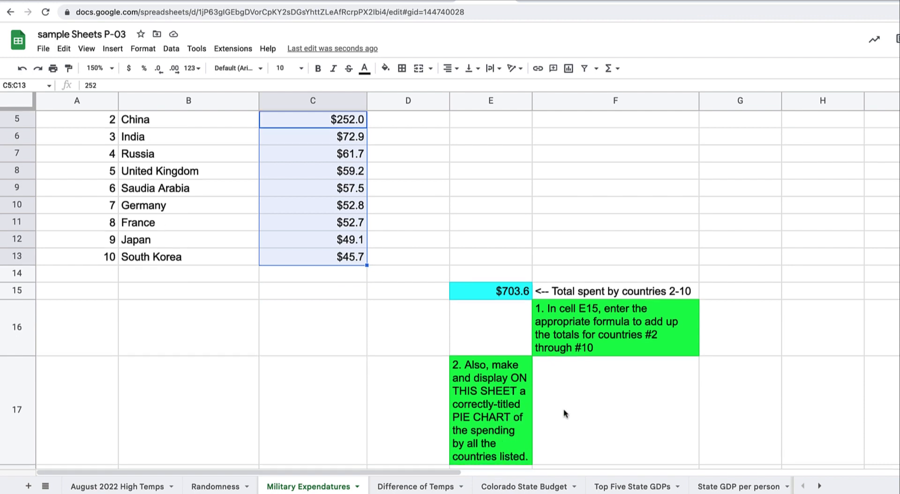
pyautogui.scroll(4, 565, 412)
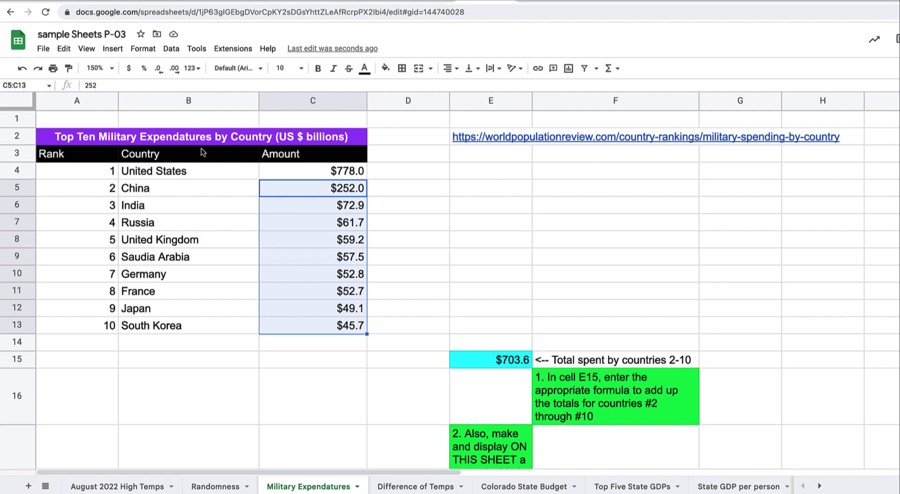
pyautogui.moveTo(199, 153); pyautogui.dragTo(202, 188)
pyautogui.moveTo(293, 262); pyautogui.dragTo(328, 327)
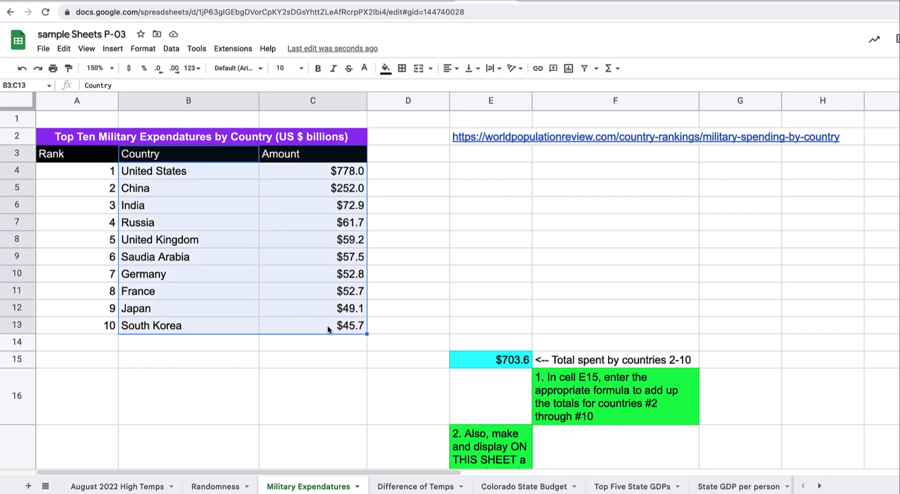
# Insert a pie chart of the selection, shrink it, and place it beside the table
pyautogui.click(568, 69)
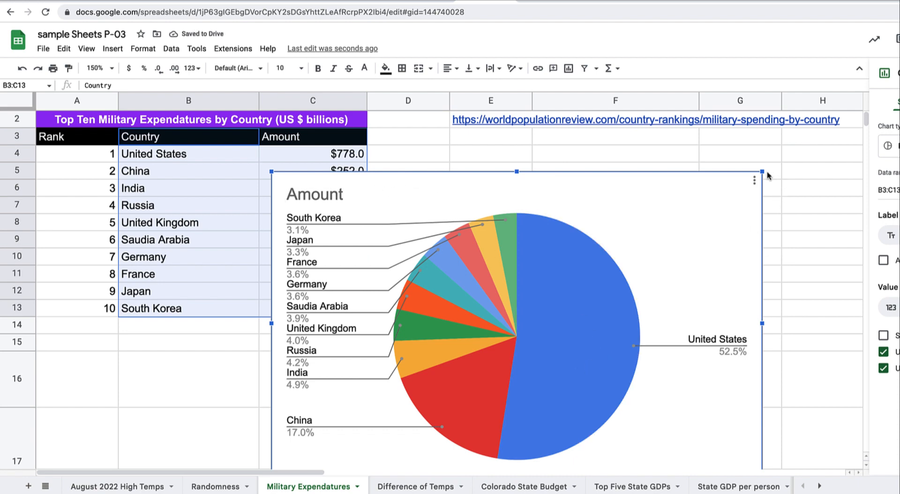
pyautogui.moveTo(762, 172); pyautogui.dragTo(701, 209)
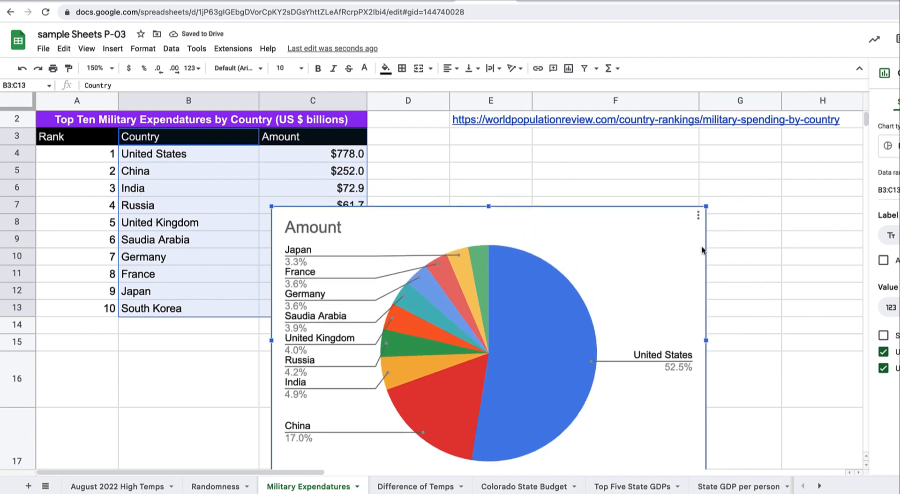
pyautogui.moveTo(647, 273); pyautogui.dragTo(724, 222)
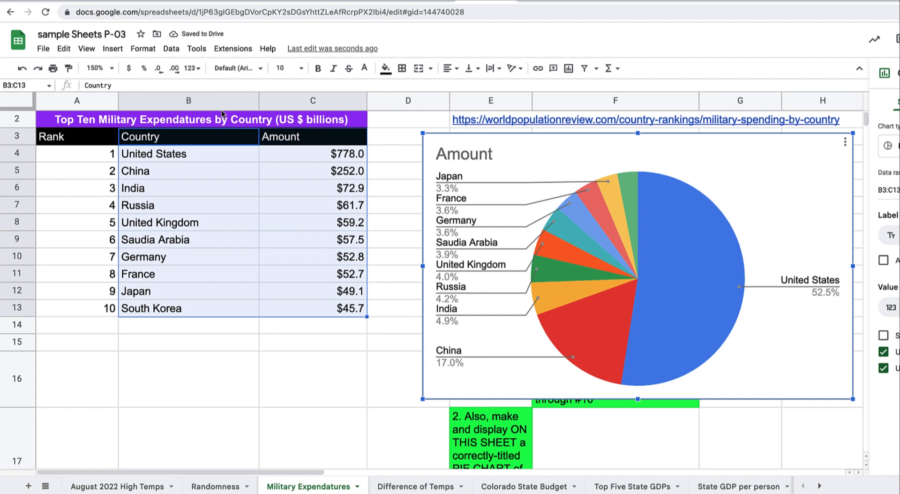
# Select the table's title text in the title cell for reuse
pyautogui.click(225, 124)
pyautogui.click(290, 84)
pyautogui.moveTo(290, 85); pyautogui.dragTo(72, 88)
pyautogui.hotkey('ctrl', 'c')
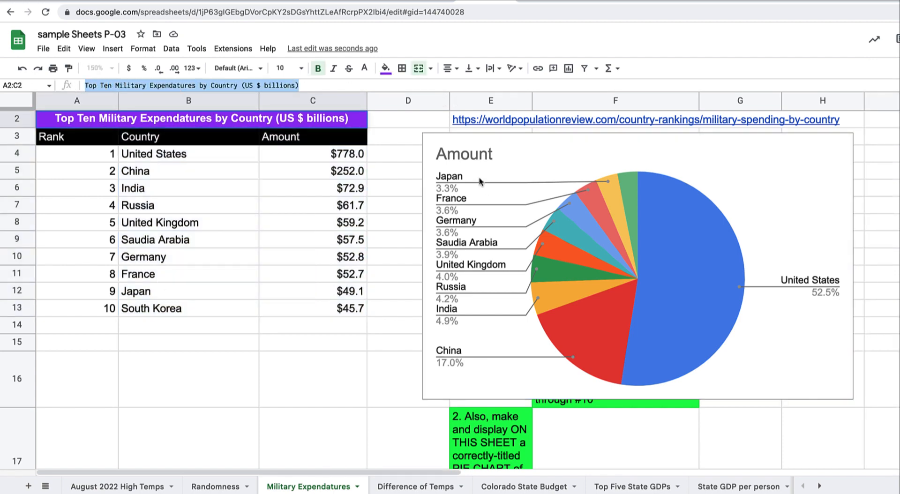
# Replace the chart title 'Amount' with the copied table title plus '2020'
pyautogui.click(478, 156)
pyautogui.doubleClick(477, 156)
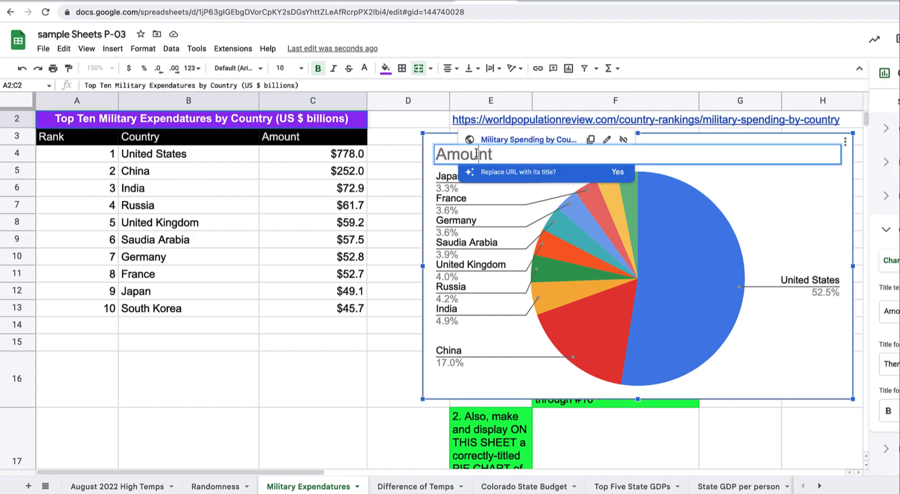
pyautogui.hotkey('ctrl', 'a')
pyautogui.hotkey('ctrl', 'v')
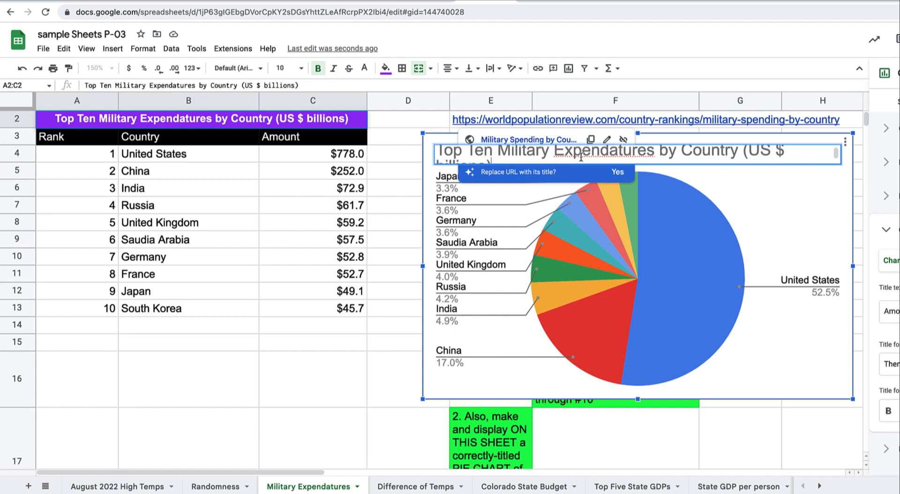
pyautogui.scroll(-1, 581, 157)
pyautogui.write('2020')
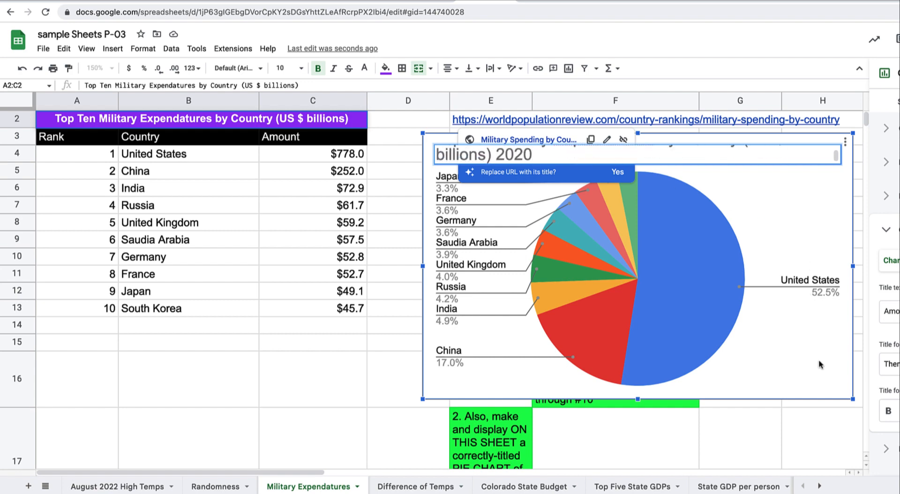
pyautogui.click(791, 192)
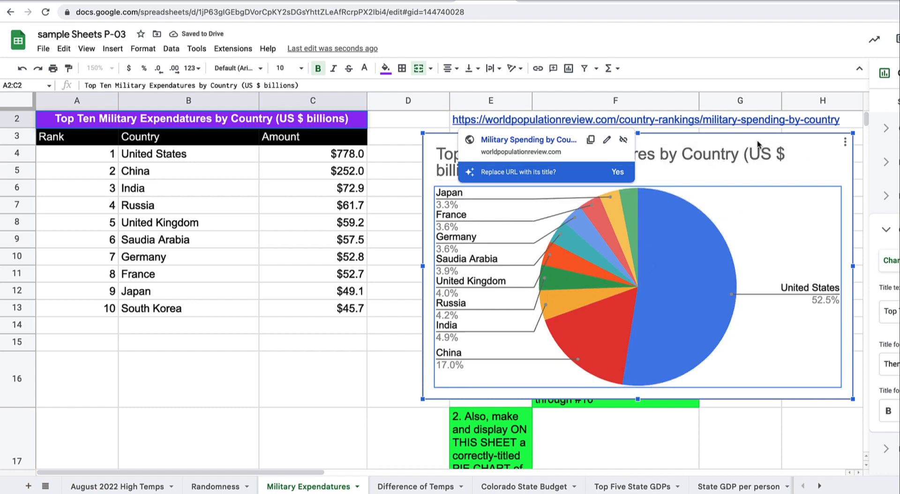
# Lower the pie chart, move it left beneath the table, then open Difference of Temps
pyautogui.moveTo(776, 209); pyautogui.dragTo(729, 370)
pyautogui.scroll(-3, 589, 370)
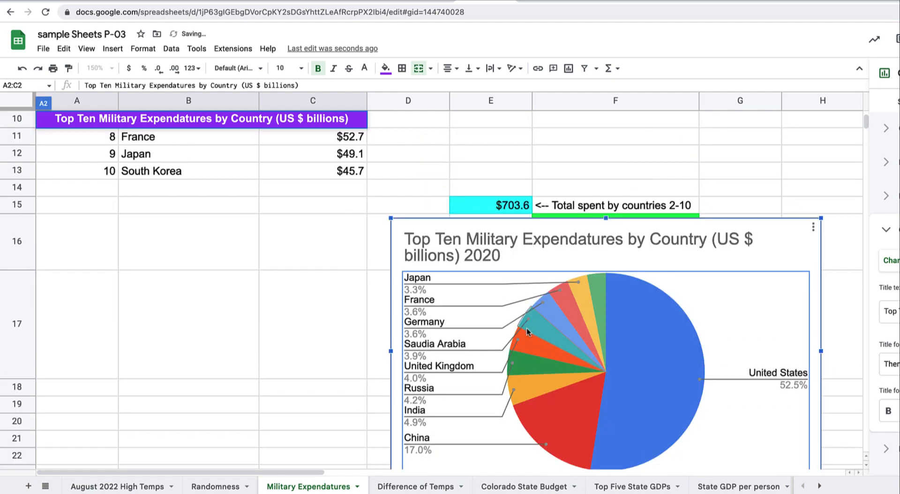
pyautogui.scroll(2, 542, 180)
pyautogui.scroll(2, 542, 180)
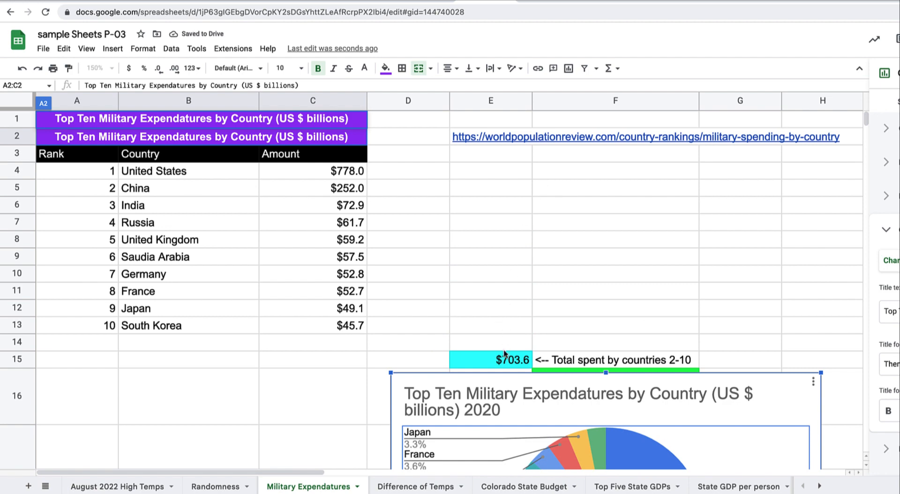
pyautogui.moveTo(509, 386); pyautogui.dragTo(253, 389)
pyautogui.scroll(-3, 332, 374)
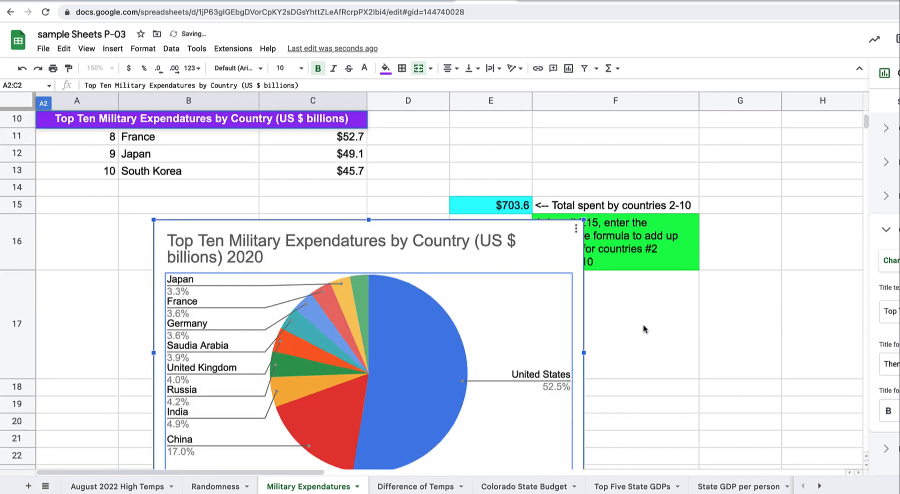
pyautogui.click(428, 489)
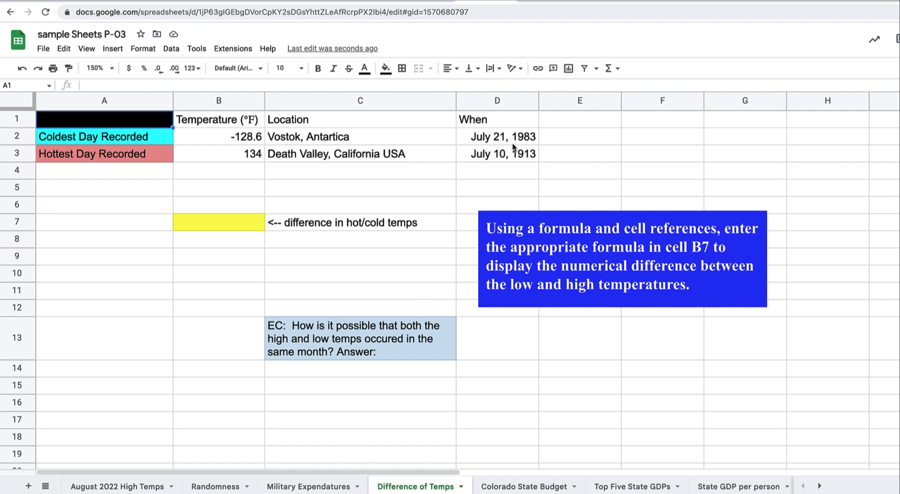
# Enter =B3-B2 in B7 to show the 262.6 temperature difference, then go to Colorado State Budget
pyautogui.click(230, 223)
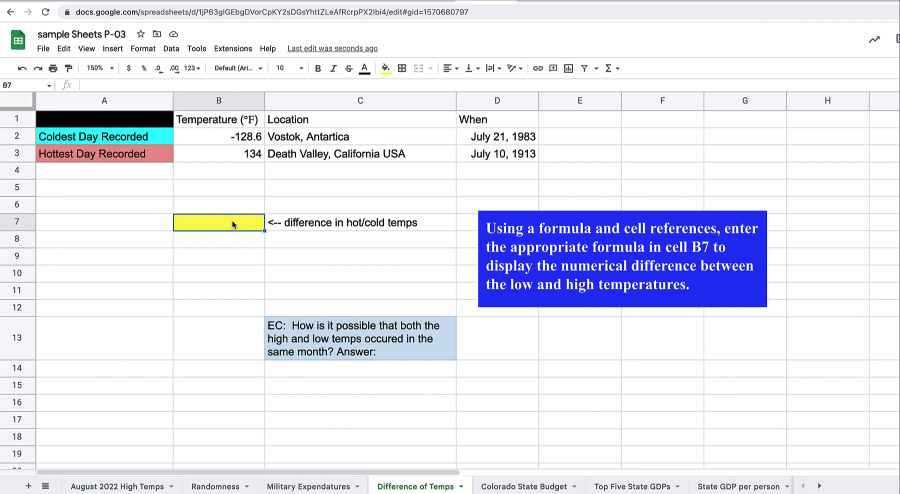
pyautogui.write('=')
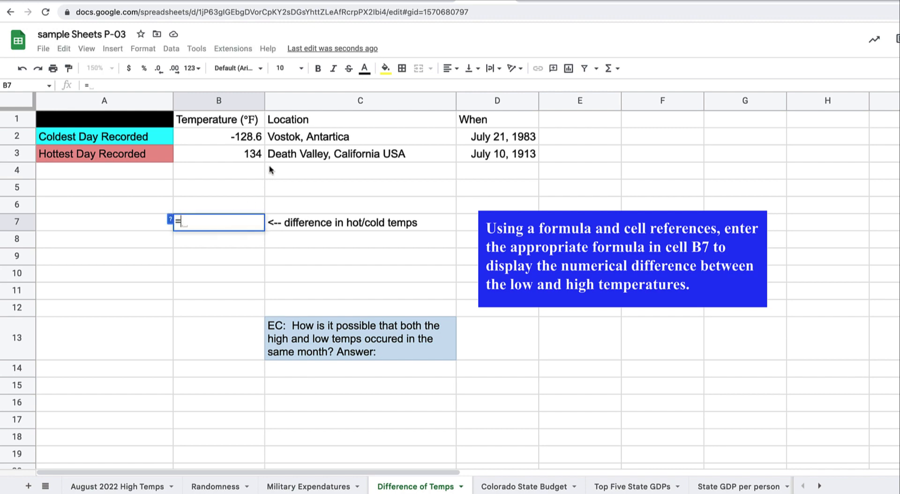
pyautogui.click(258, 156)
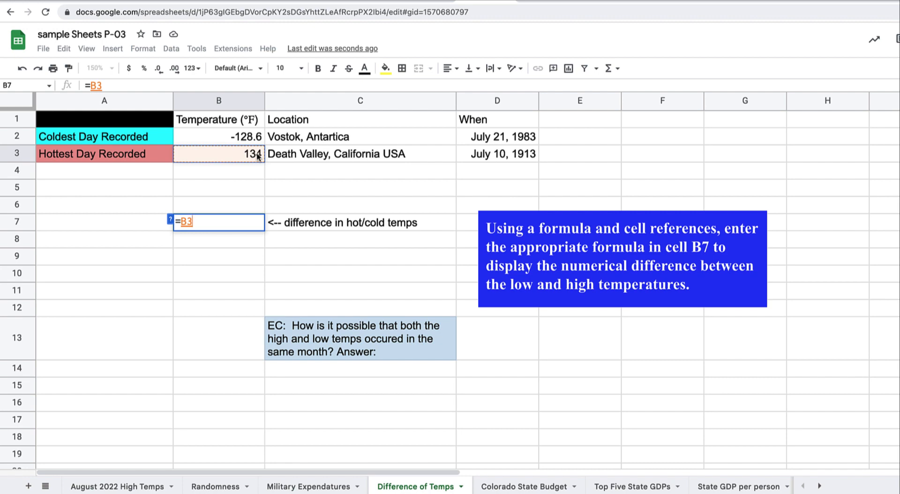
pyautogui.write('-')
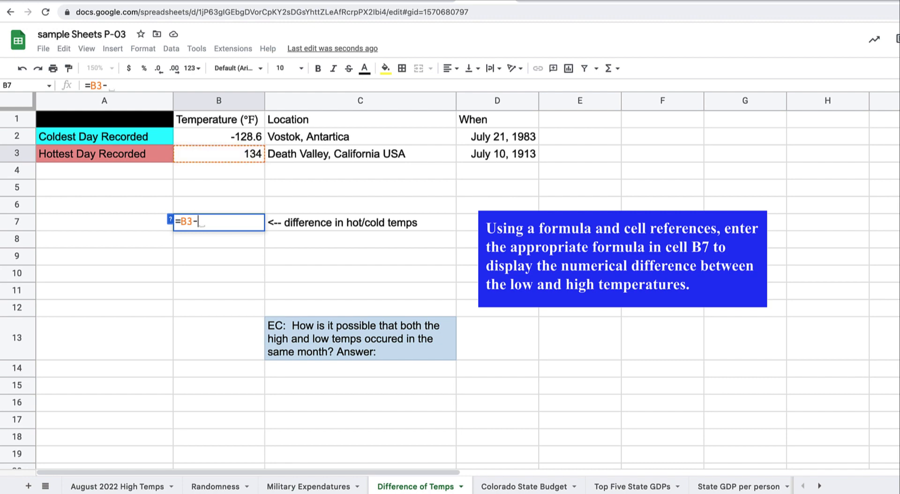
pyautogui.click(237, 138)
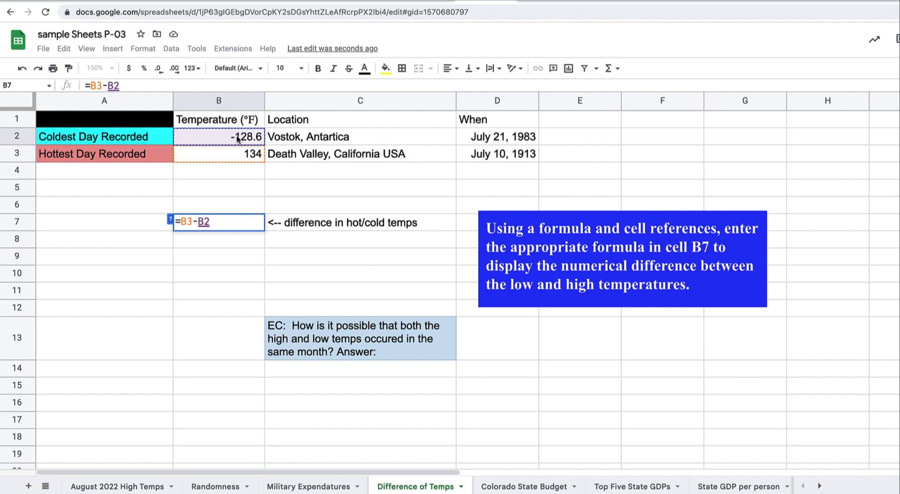
pyautogui.press('Return')
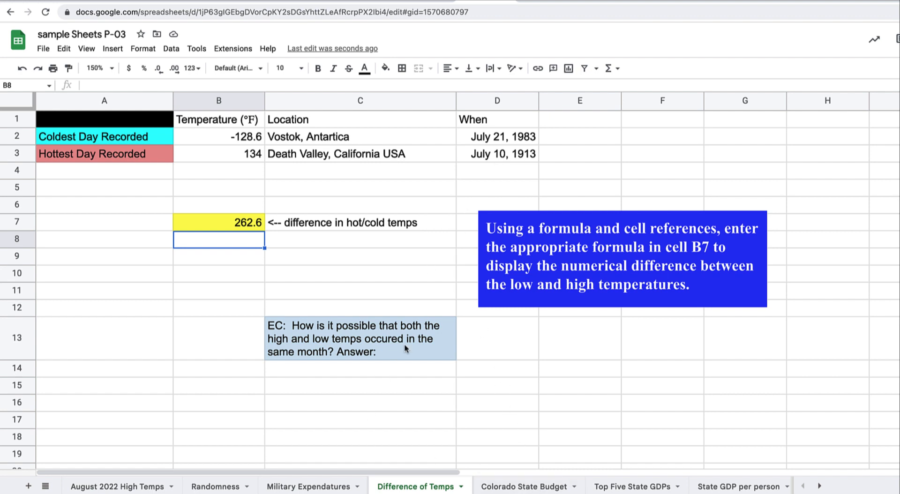
pyautogui.click(522, 488)
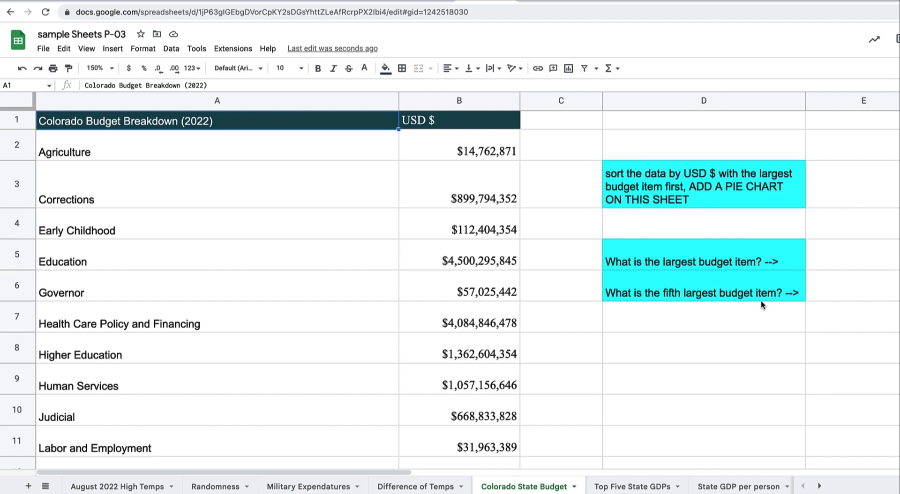
# Sort columns A:B, with a header row, by USD $ in Z→A order
pyautogui.click(247, 98)
pyautogui.keyDown('shift'); pyautogui.click(511, 101); pyautogui.keyUp('shift')
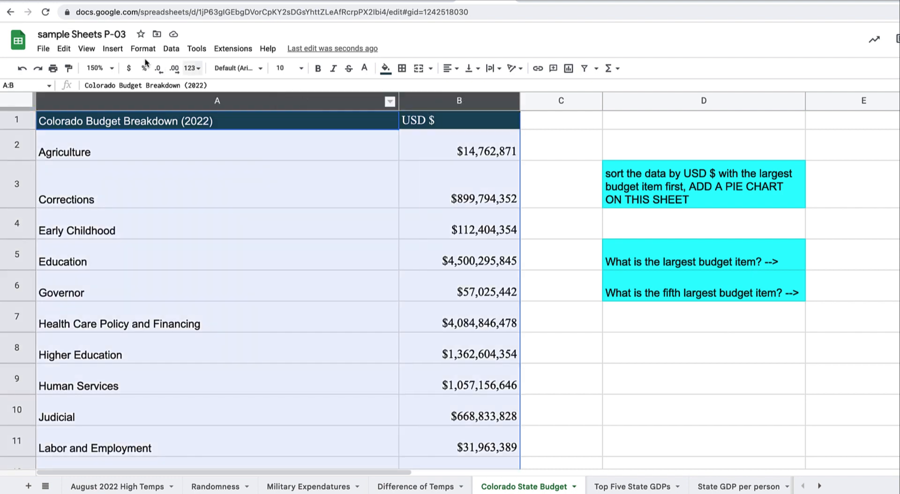
pyautogui.click(171, 49)
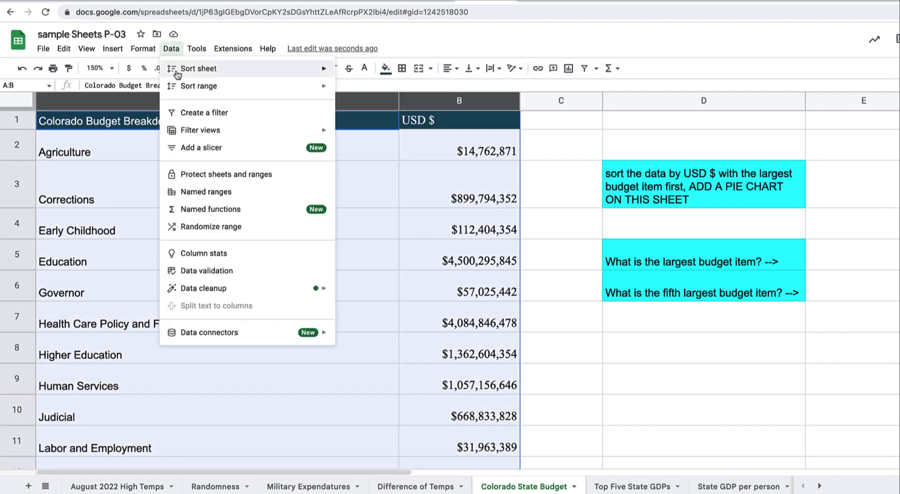
pyautogui.moveTo(188, 86)
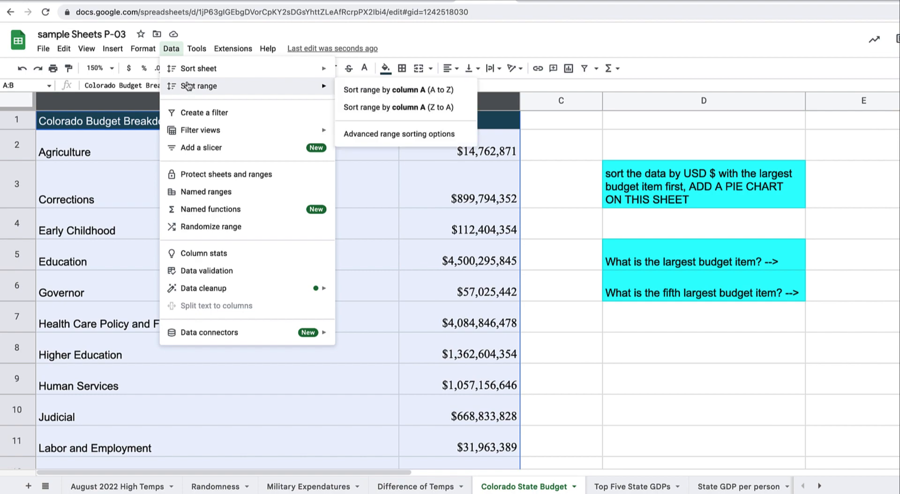
pyautogui.click(375, 135)
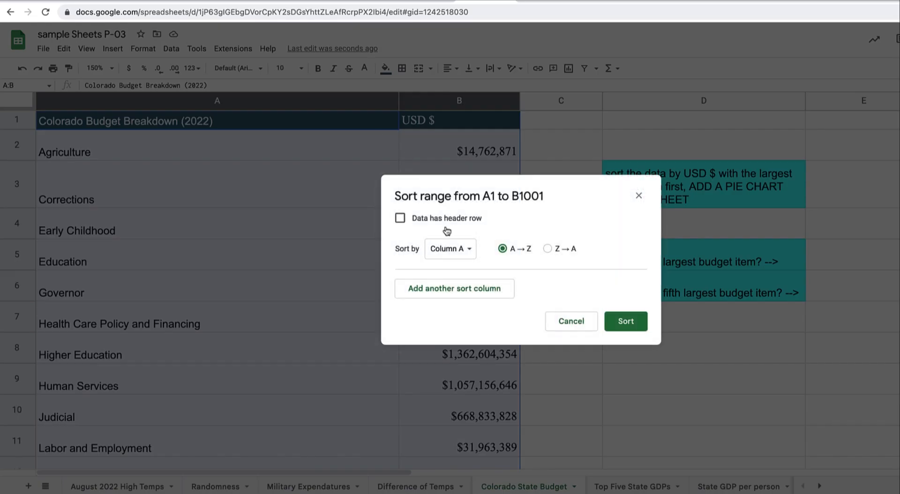
pyautogui.click(446, 219)
pyautogui.click(462, 254)
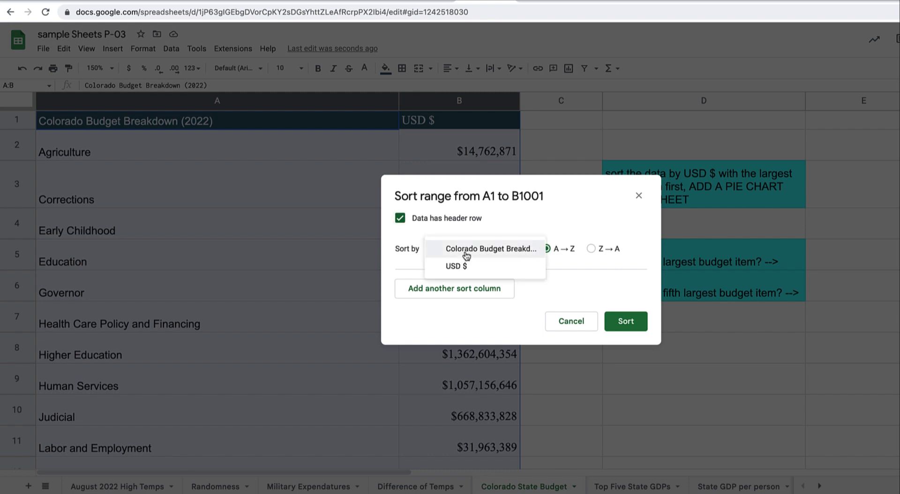
pyautogui.click(461, 271)
pyautogui.click(547, 248)
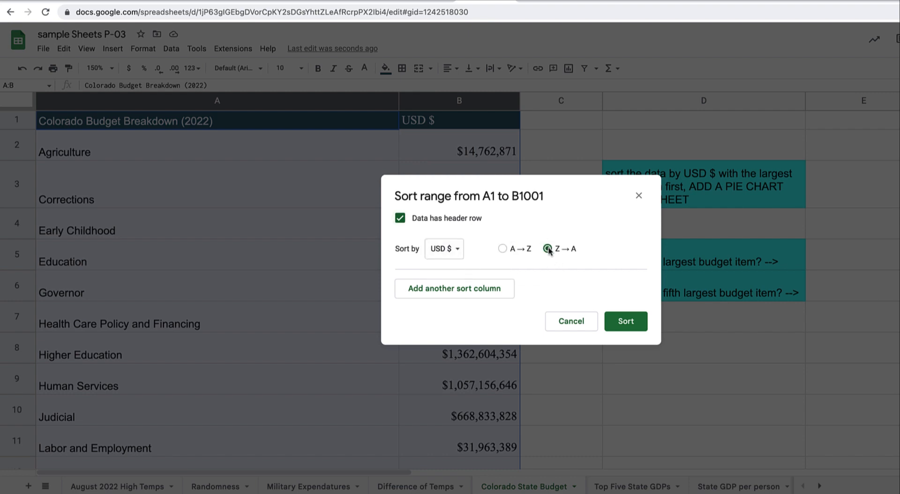
pyautogui.click(622, 321)
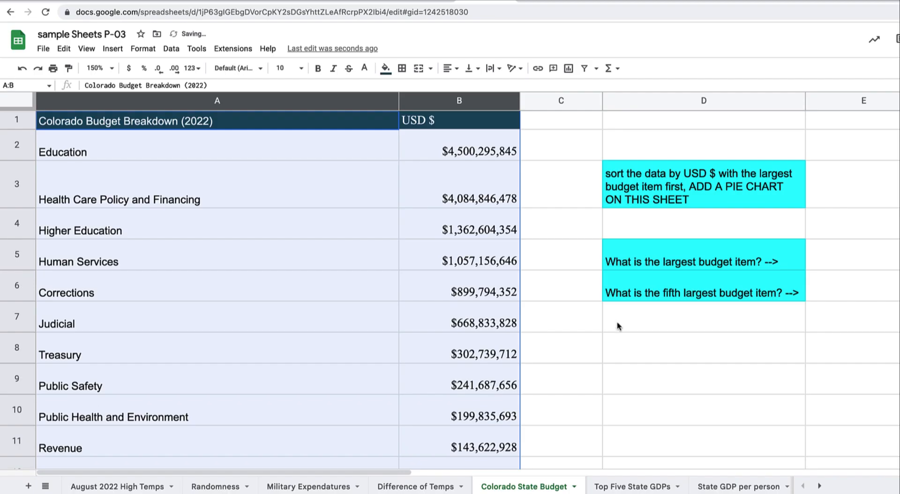
# Enter Education in E5 and Corrections in E6 as the largest and fifth-largest items
pyautogui.click(822, 265)
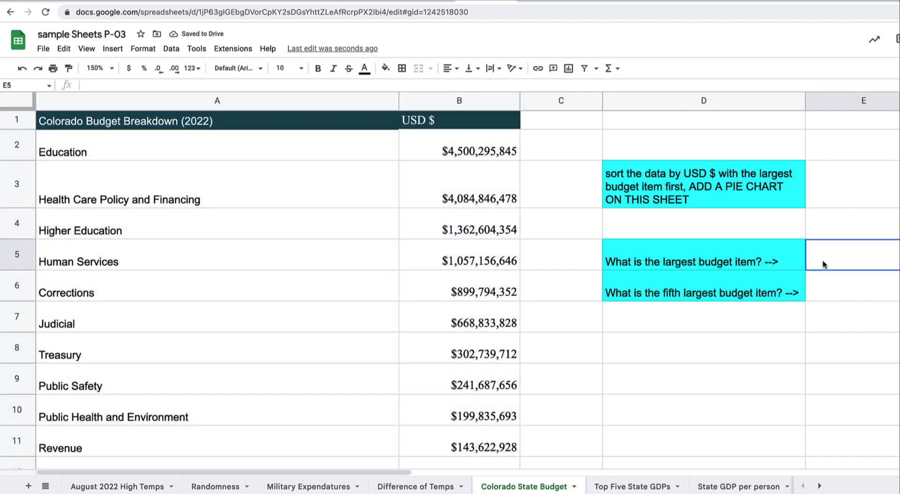
pyautogui.write('Edu')
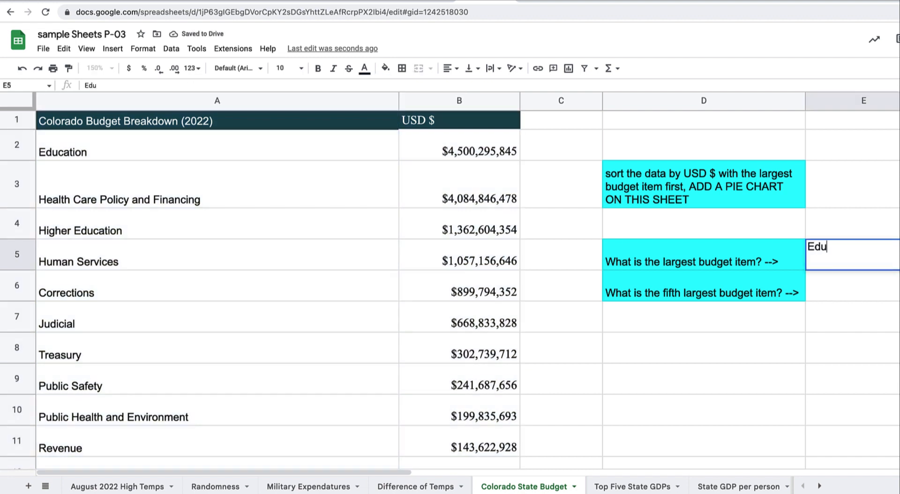
pyautogui.write('cation')
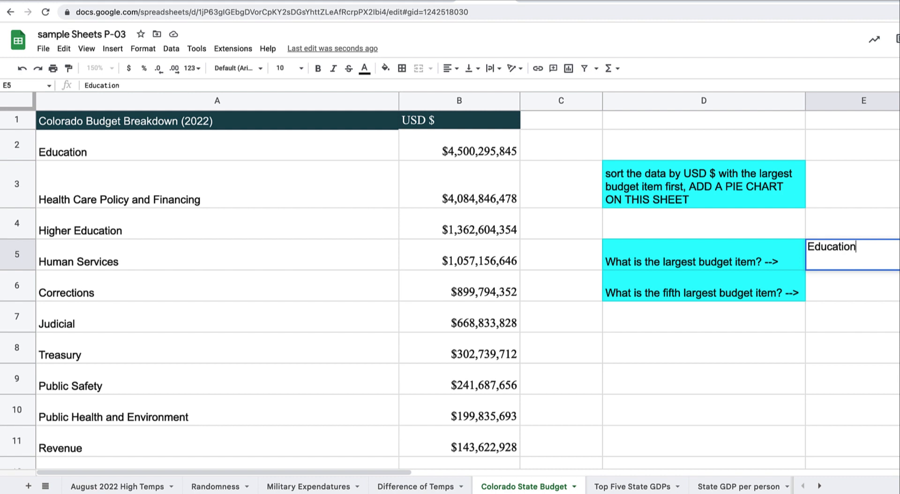
pyautogui.press('Return')
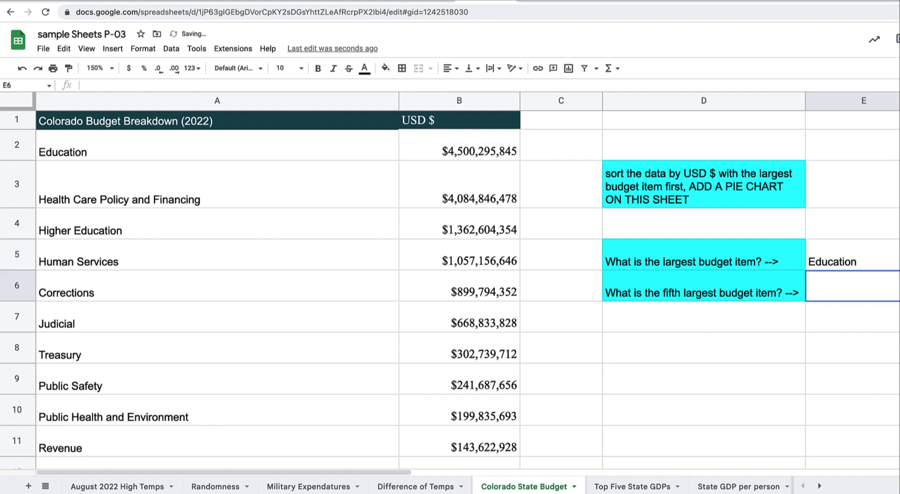
pyautogui.write('Cor')
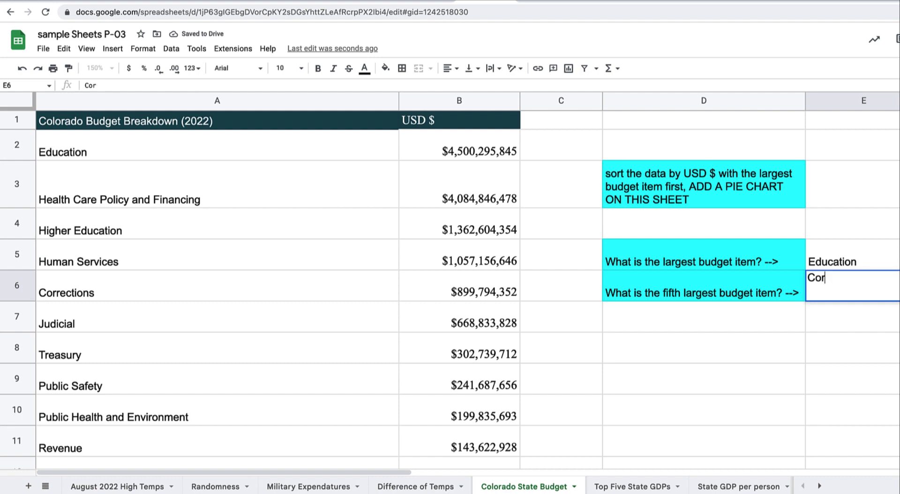
pyautogui.write('rections')
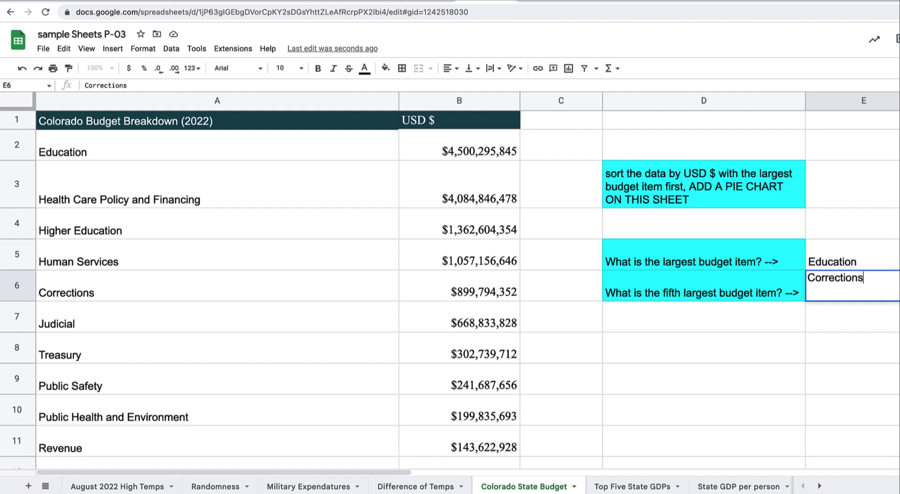
pyautogui.press('Return')
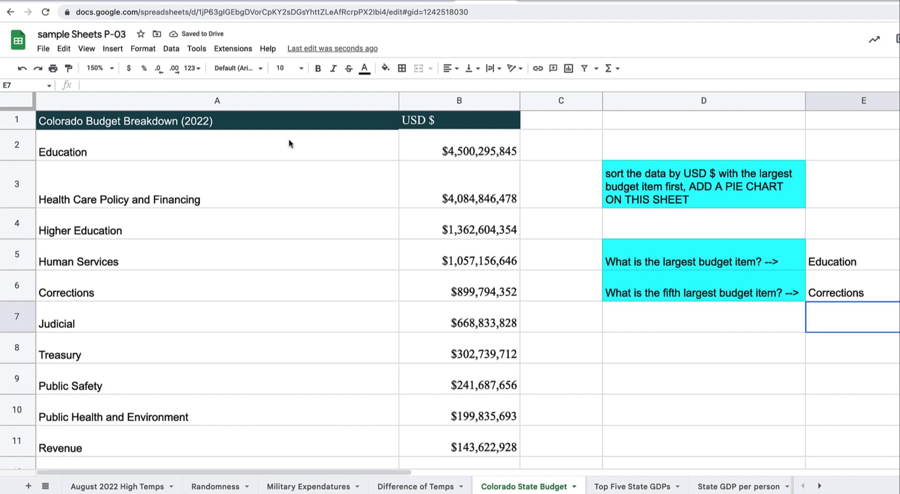
pyautogui.moveTo(255, 100); pyautogui.dragTo(443, 94)
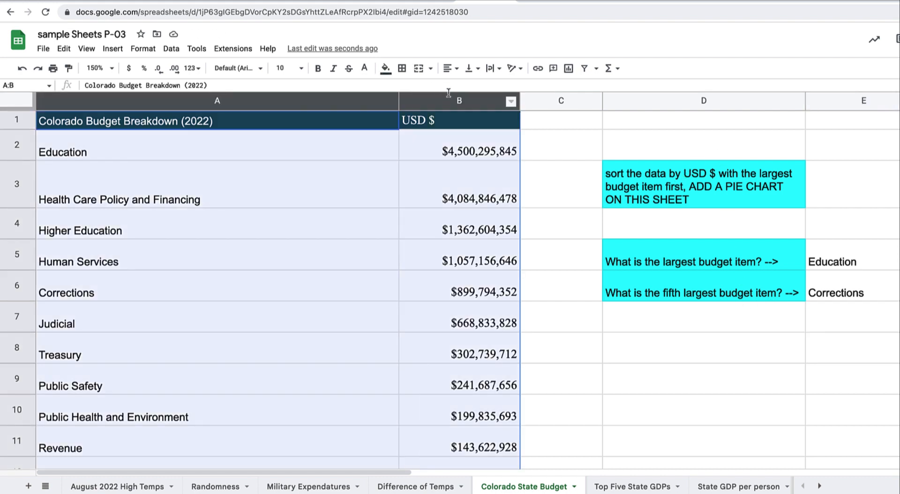
# Insert a chart from the selected Colorado budget columns
pyautogui.click(385, 69)
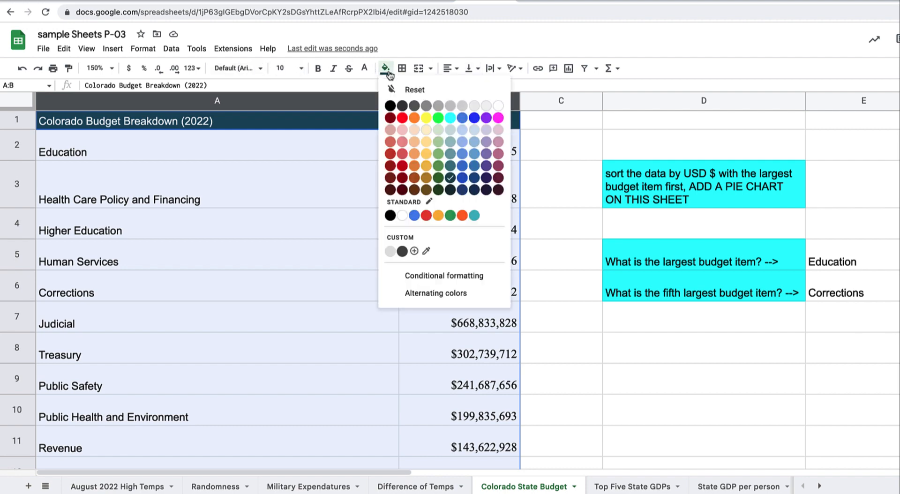
pyautogui.click(568, 68)
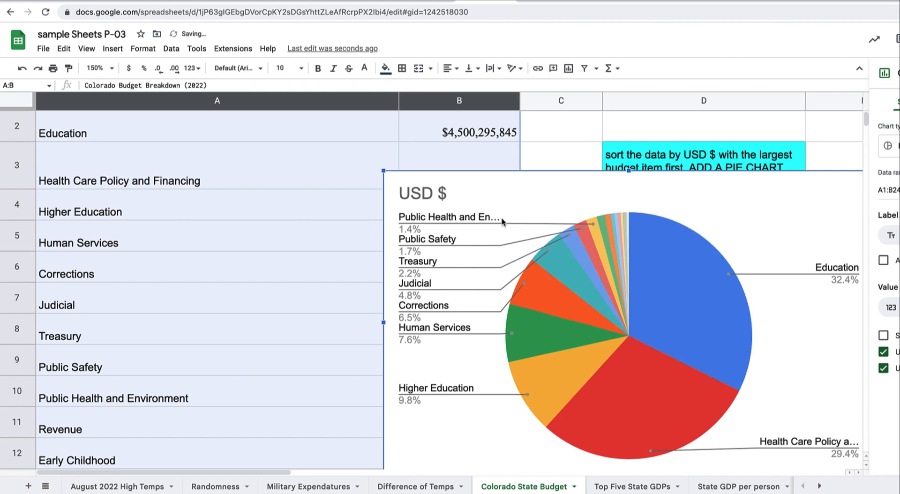
pyautogui.scroll(1, 237, 243)
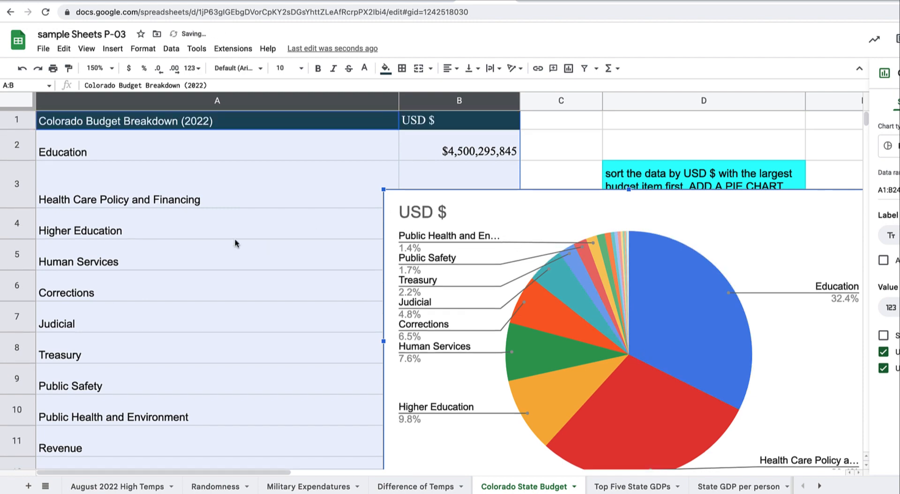
pyautogui.click(189, 118)
# Paste 'Colorado Budget Breakdown (2022)' as the pie chart's title in place of USD $
pyautogui.moveTo(214, 84); pyautogui.dragTo(46, 84)
pyautogui.hotkey('ctrl', 'c')
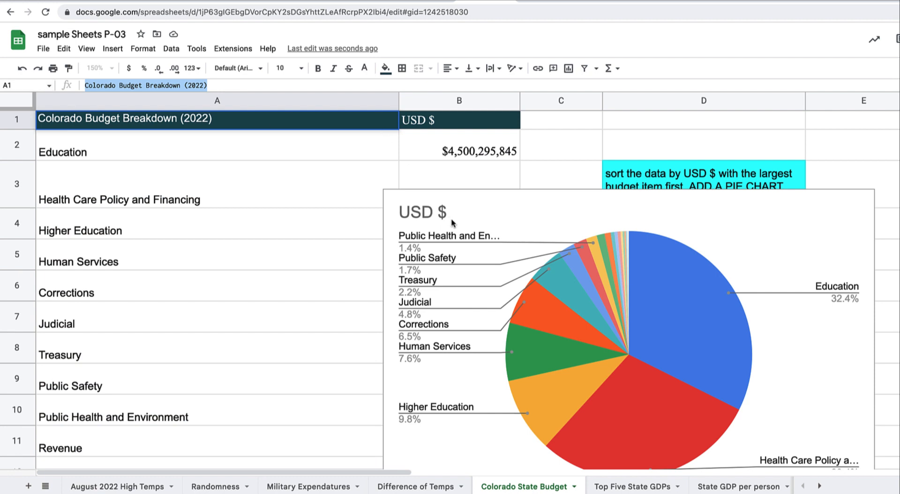
pyautogui.scroll(-1, 441, 215)
pyautogui.doubleClick(442, 194)
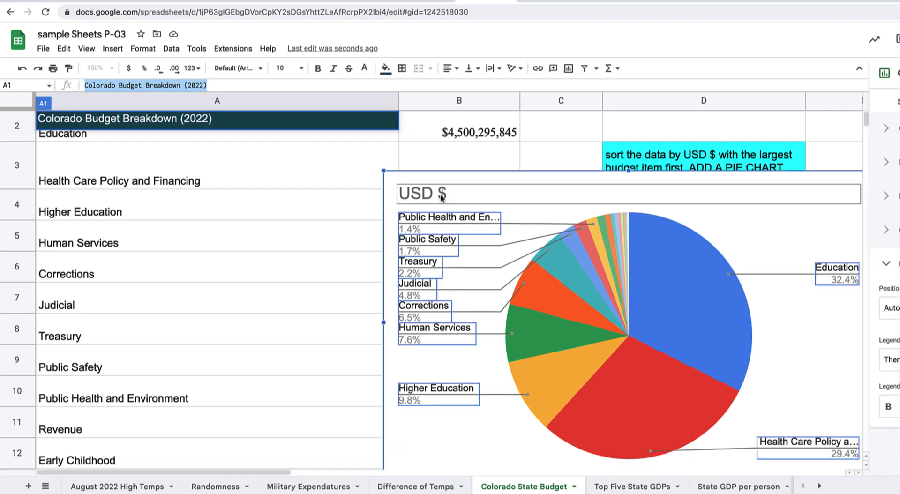
pyautogui.hotkey('ctrl', 'v')
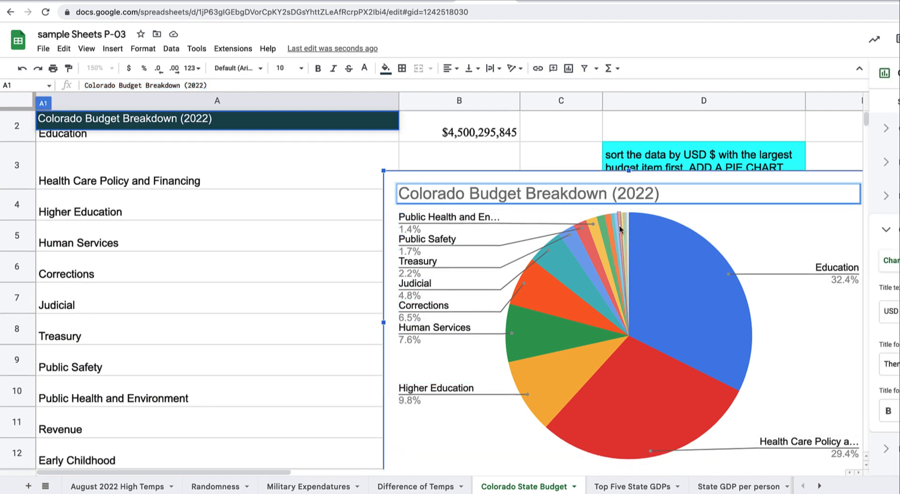
pyautogui.click(335, 300)
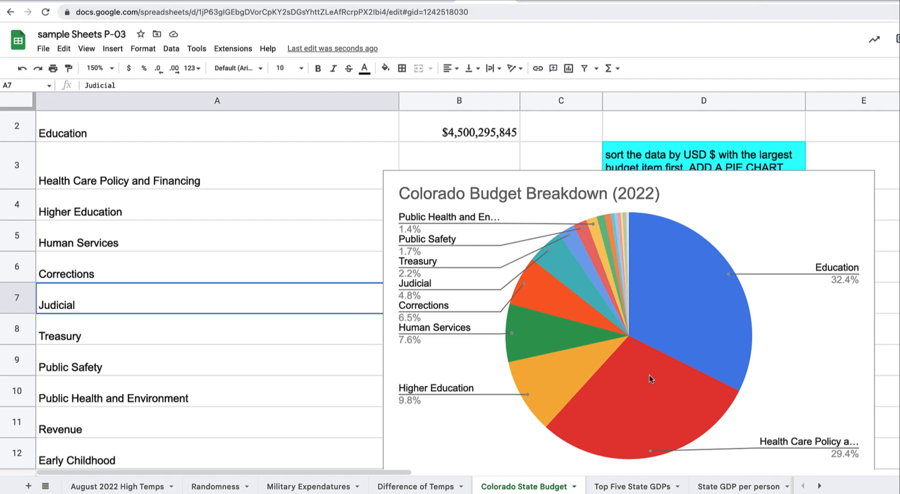
pyautogui.click(636, 487)
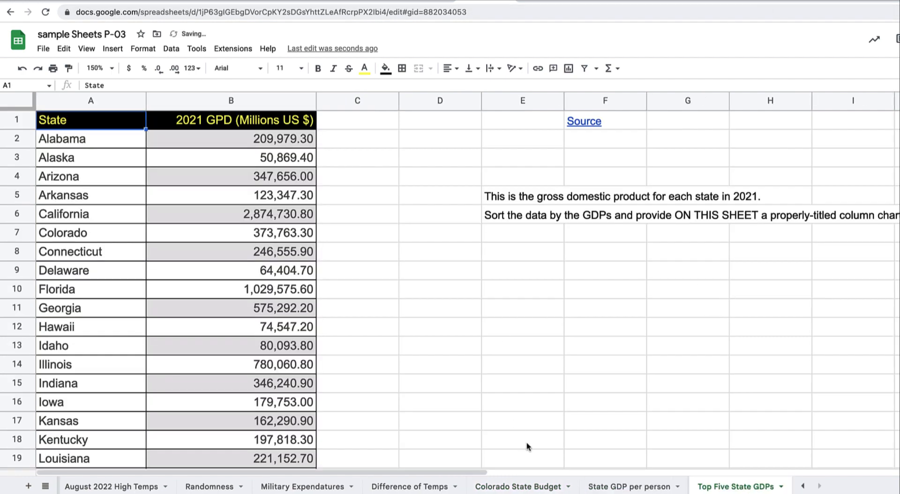
pyautogui.click(522, 488)
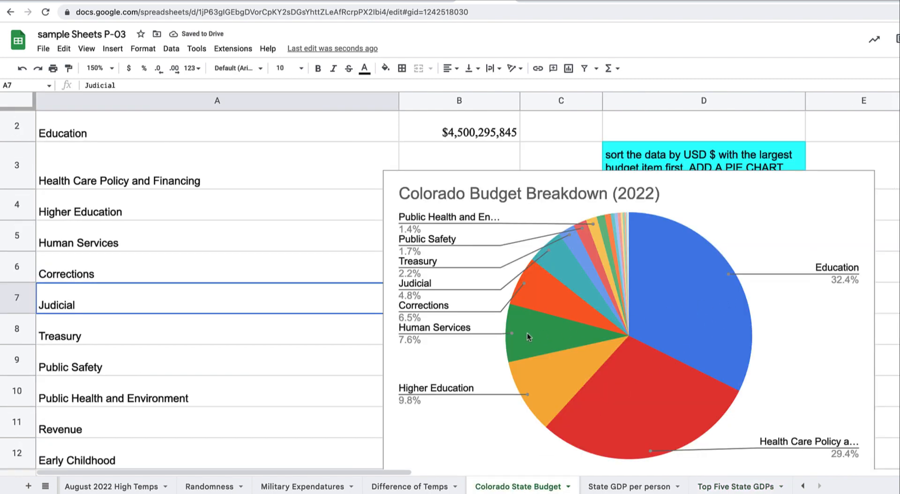
# Move the Colorado chart aside, delete the duplicate USD $ chart, and go to State GDP per person
pyautogui.moveTo(775, 222); pyautogui.dragTo(478, 268)
pyautogui.scroll(-1, 868, 205)
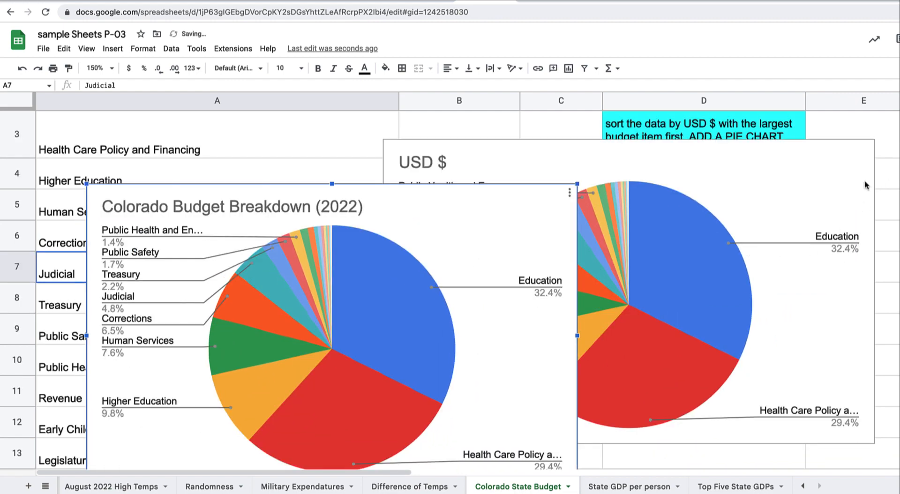
pyautogui.click(866, 186)
pyautogui.click(866, 148)
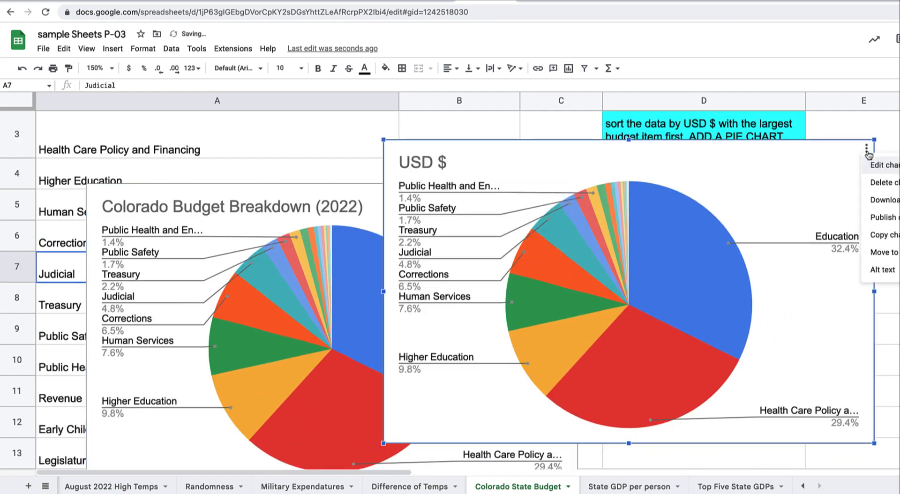
pyautogui.click(886, 183)
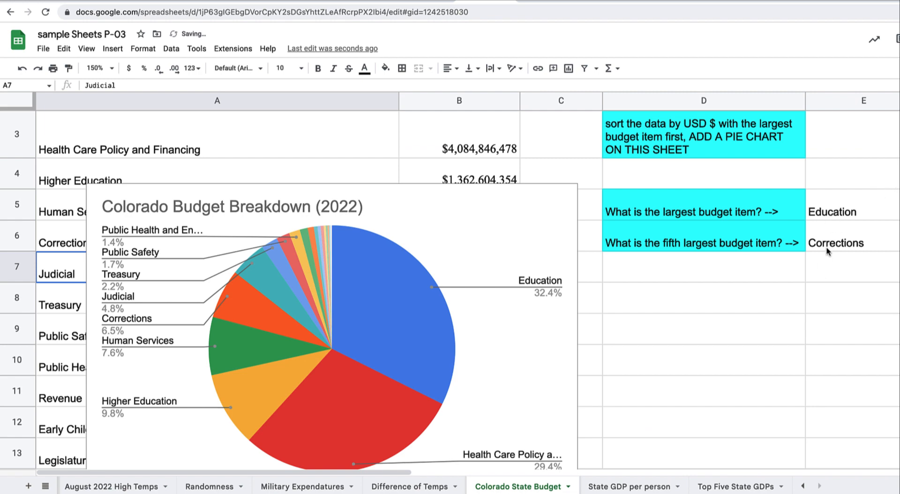
pyautogui.click(619, 488)
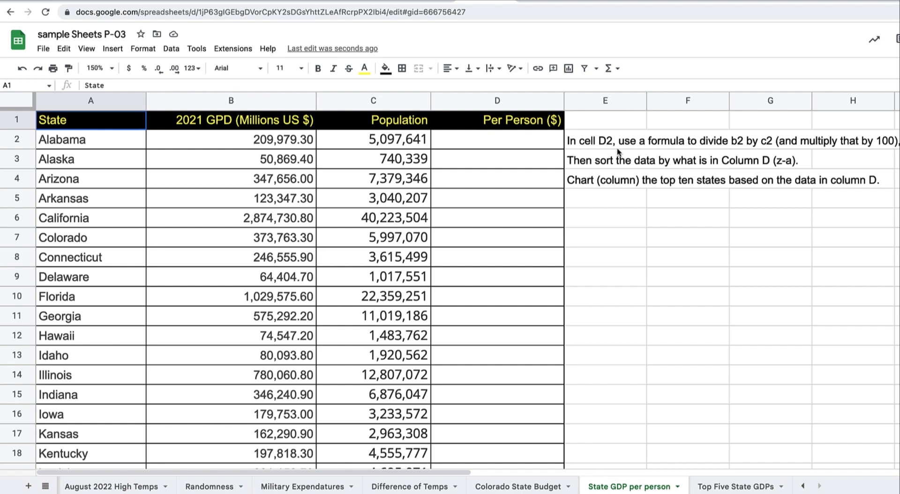
# Drag the Top Five State GDPs tab to sit left of State GDP per person
pyautogui.hscroll(5, 649, 202)
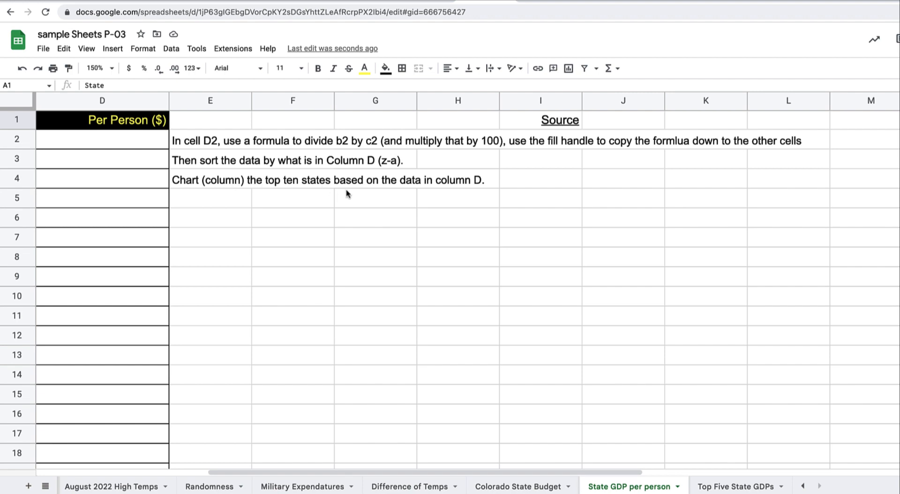
pyautogui.hscroll(-5, 347, 194)
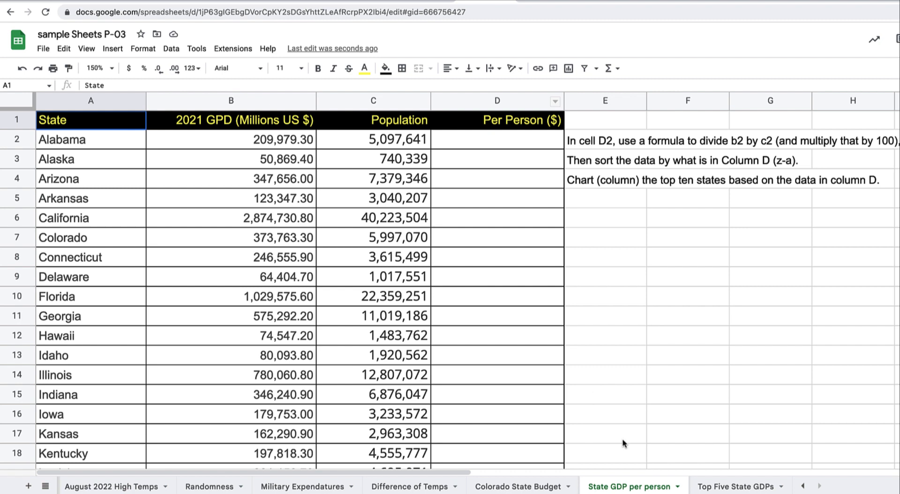
pyautogui.moveTo(711, 486); pyautogui.dragTo(588, 488)
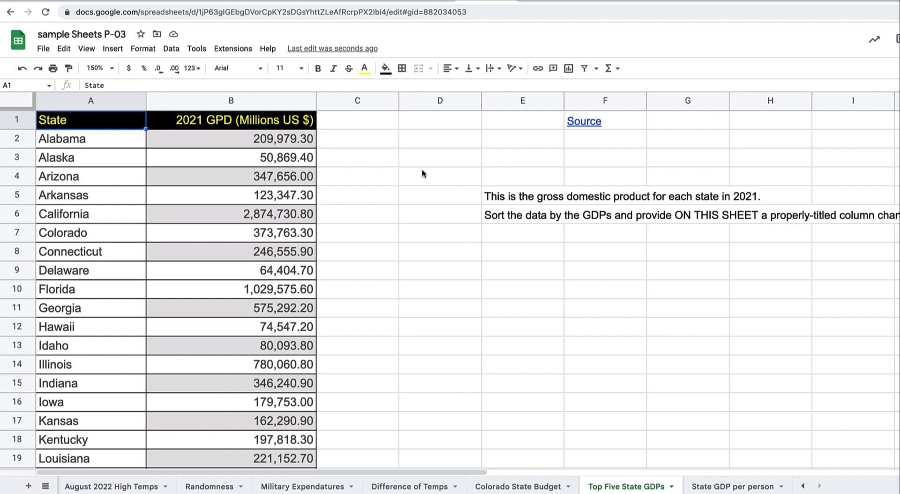
# Select columns A and B, holding State and 2021 GPD, on Top Five State GDPs
pyautogui.click(280, 140)
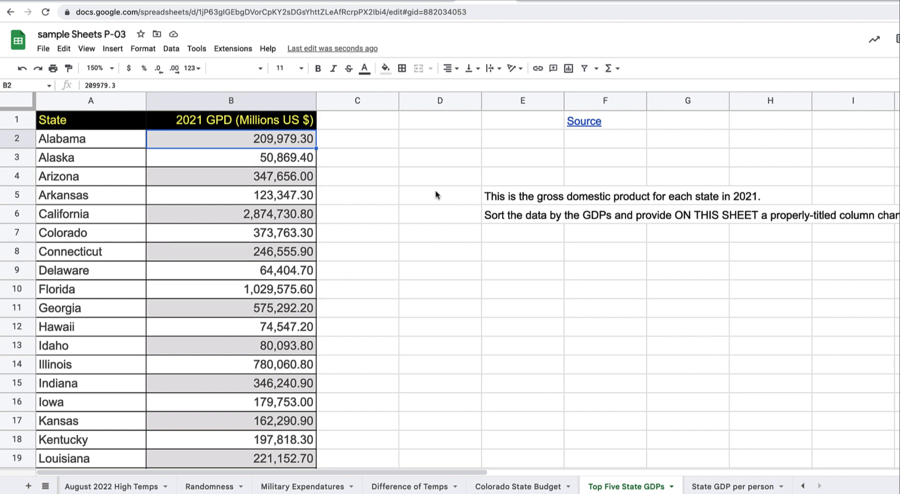
pyautogui.hscroll(5, 524, 222)
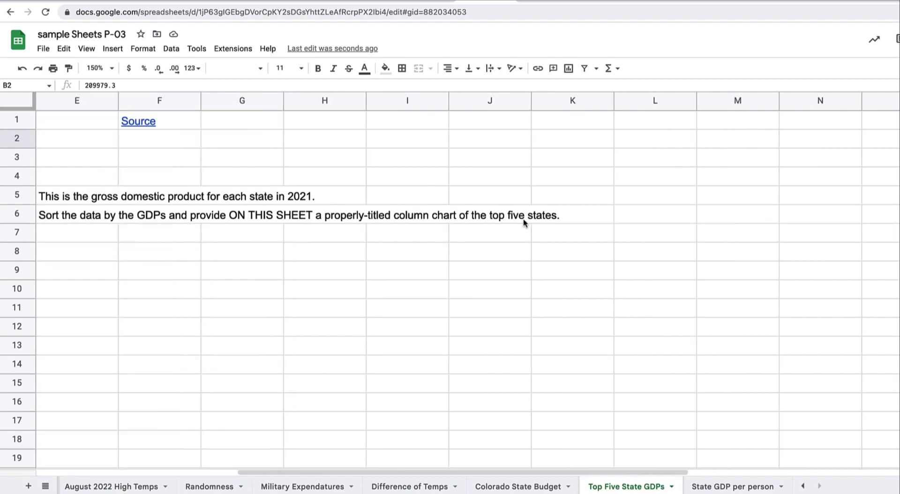
pyautogui.hscroll(-1, 524, 221)
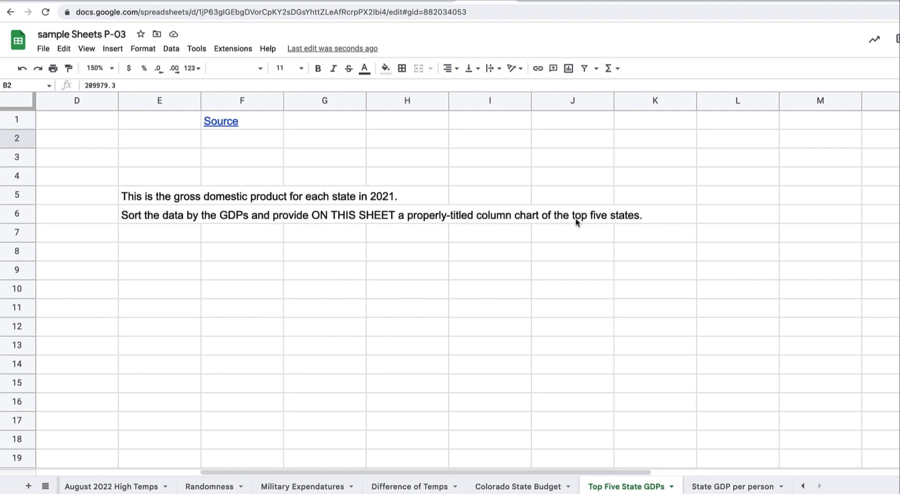
pyautogui.hscroll(-3, 628, 230)
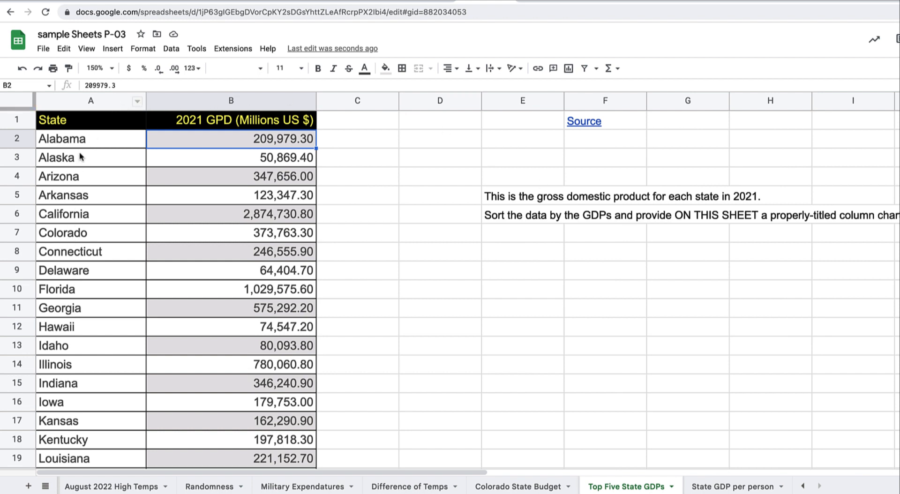
pyautogui.moveTo(93, 102); pyautogui.dragTo(155, 100)
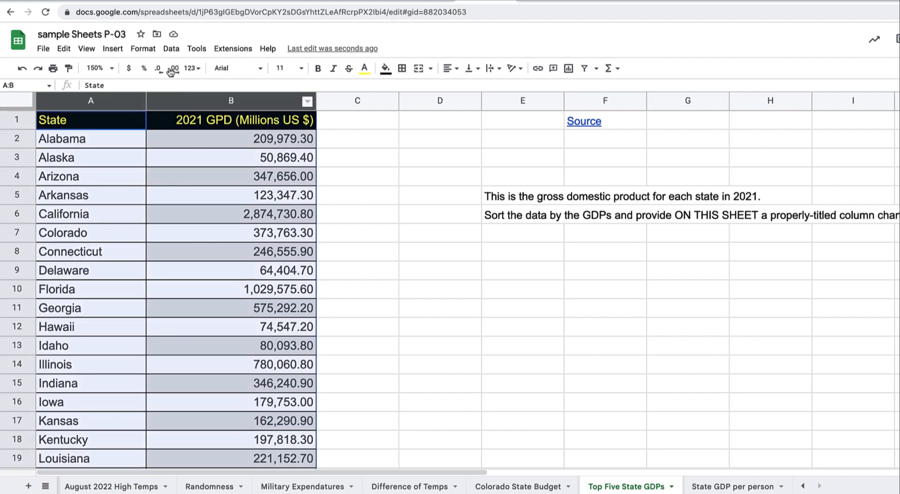
# Sort columns A:B, with a header row, by 2021 GPD in Z→A order
pyautogui.click(171, 50)
pyautogui.moveTo(187, 86)
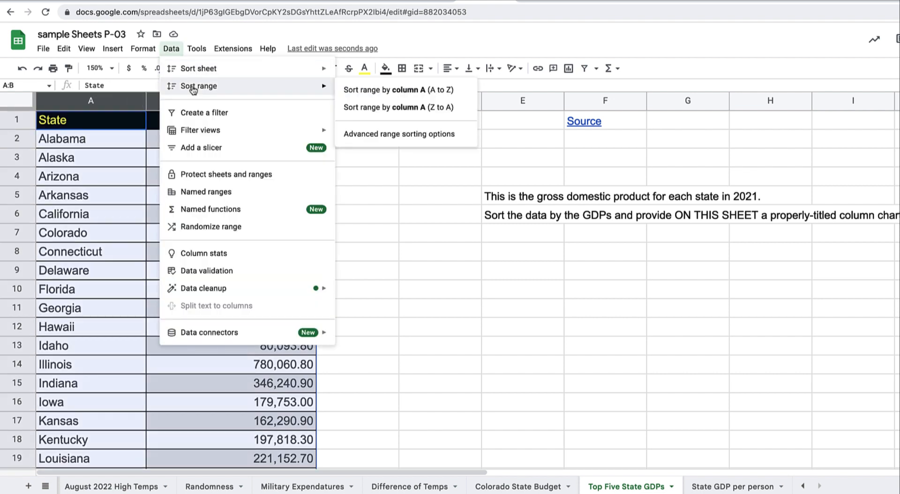
pyautogui.click(393, 135)
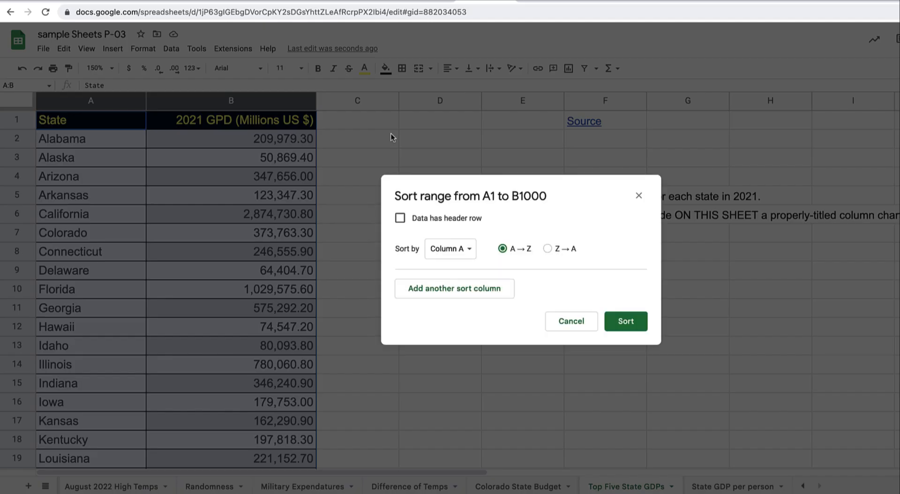
pyautogui.click(468, 219)
pyautogui.click(458, 247)
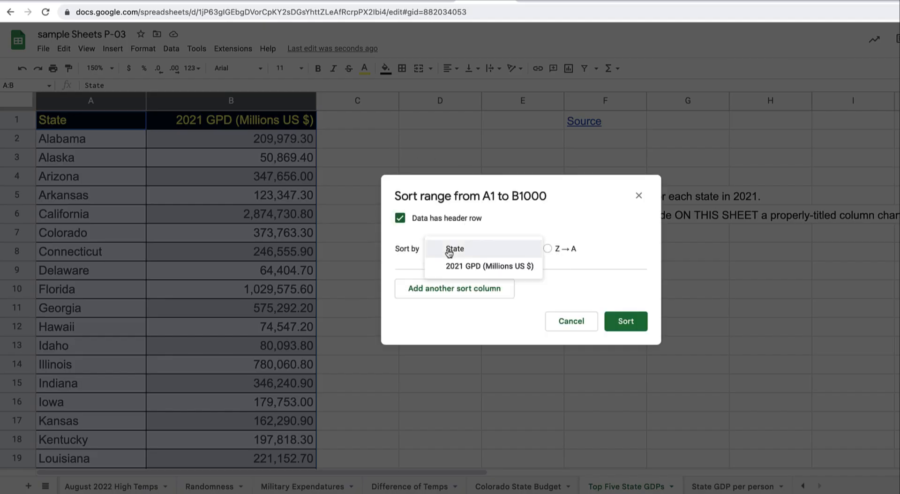
pyautogui.click(463, 267)
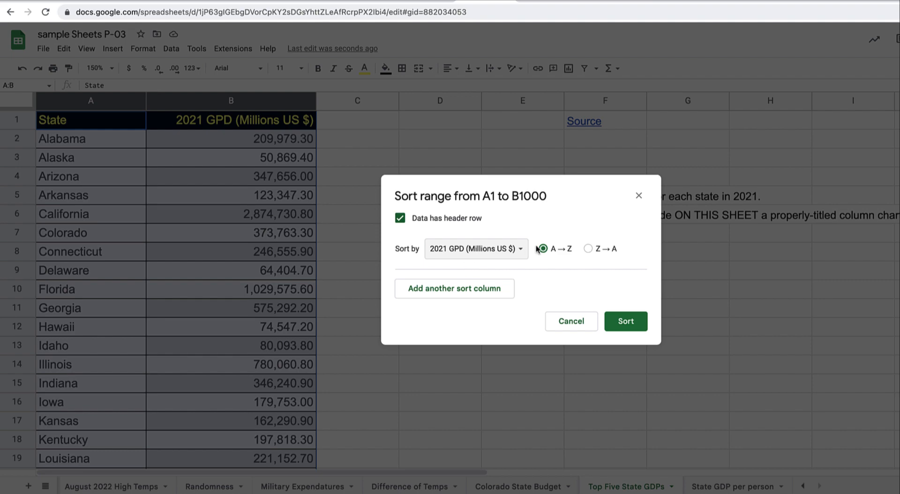
pyautogui.click(589, 249)
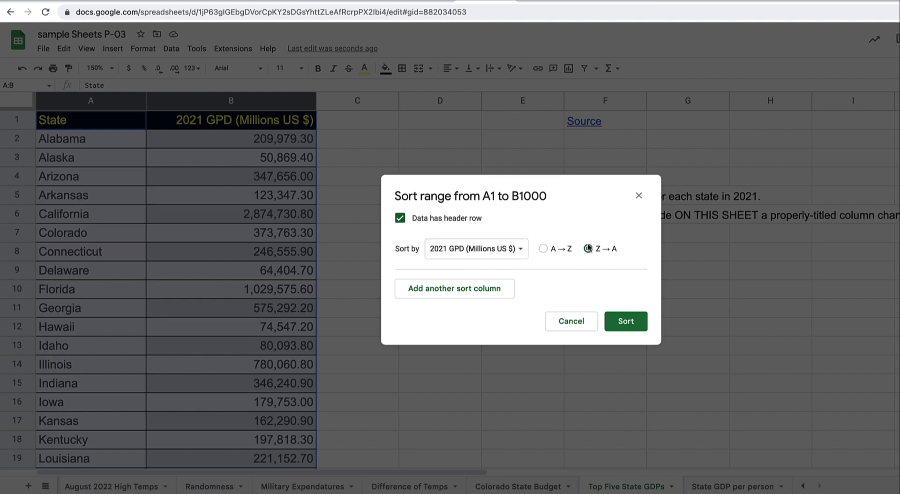
pyautogui.click(623, 321)
pyautogui.click(619, 319)
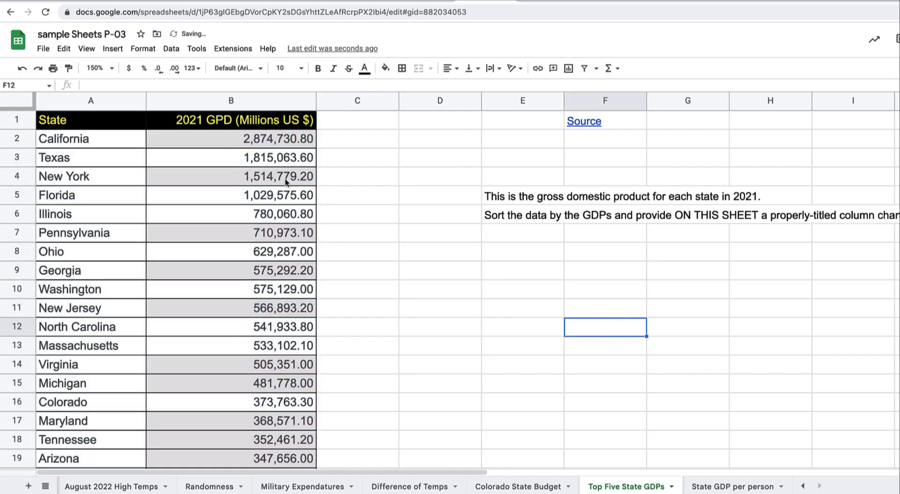
# Chart A1:B6, the header plus top five states, and change it to a column chart
pyautogui.moveTo(109, 125); pyautogui.dragTo(112, 139)
pyautogui.moveTo(164, 192); pyautogui.dragTo(226, 213)
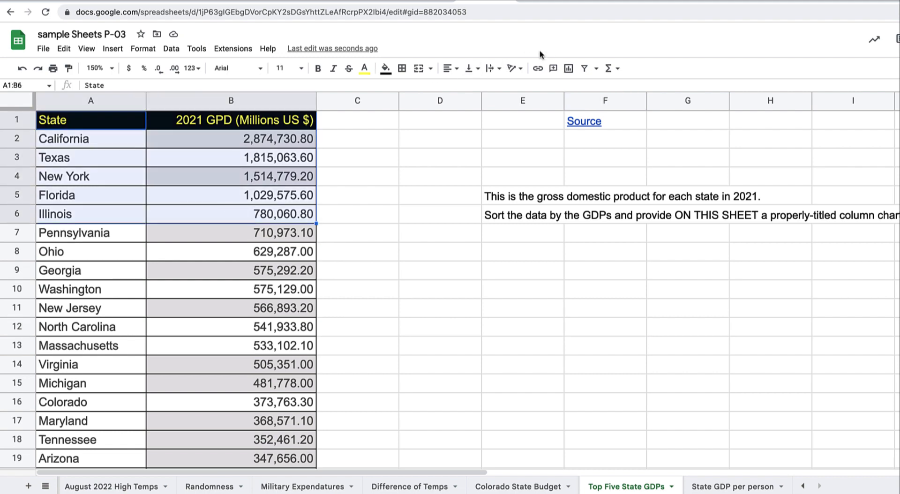
pyautogui.click(567, 69)
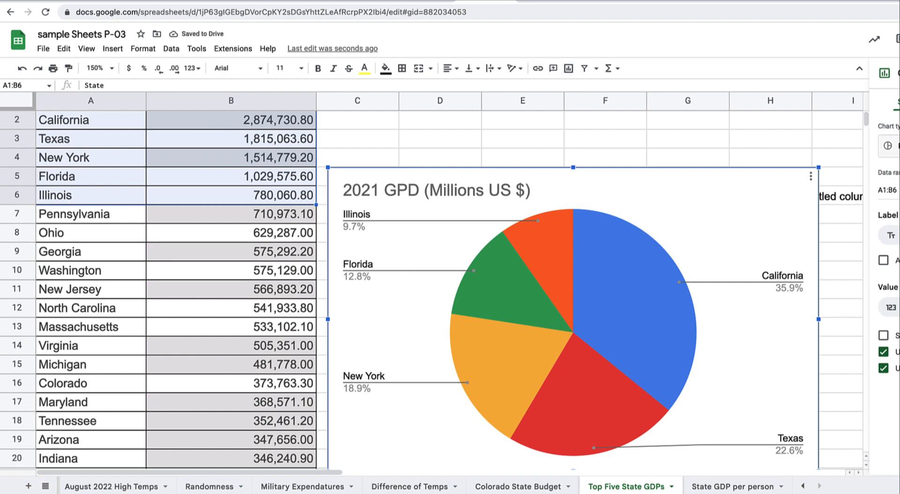
pyautogui.click(889, 146)
pyautogui.click(889, 259)
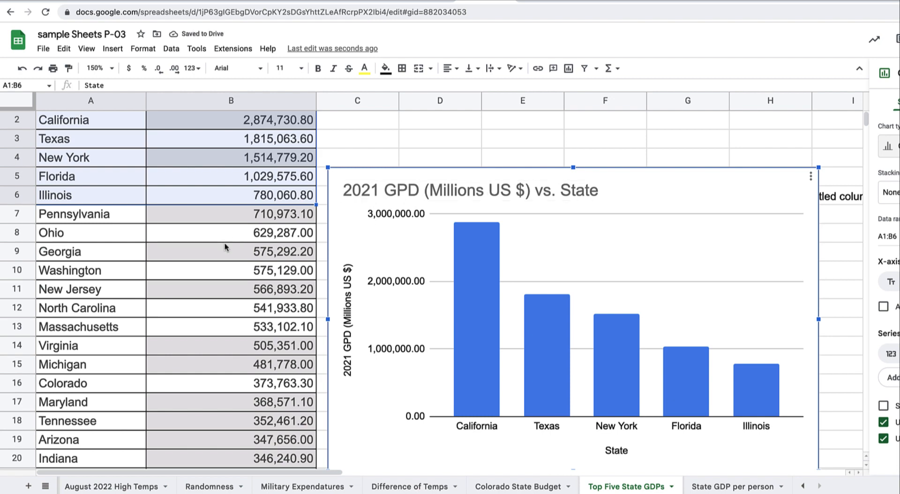
pyautogui.scroll(1, 226, 247)
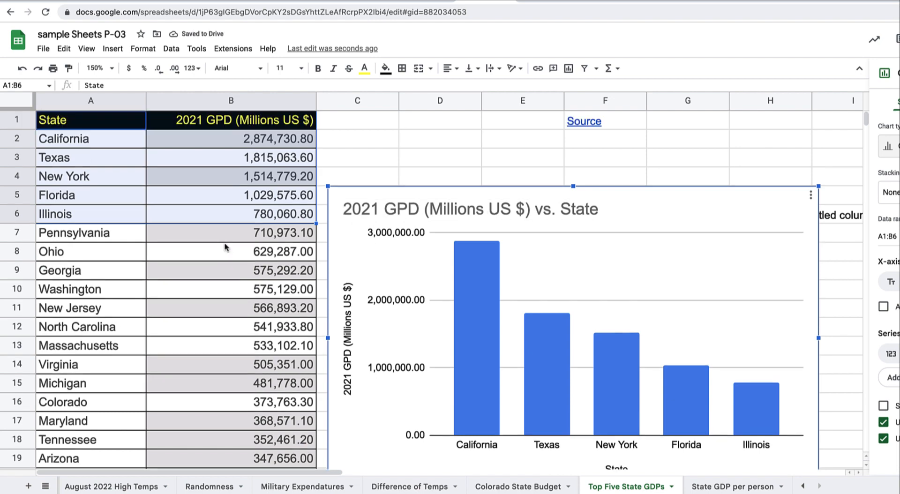
pyautogui.click(256, 115)
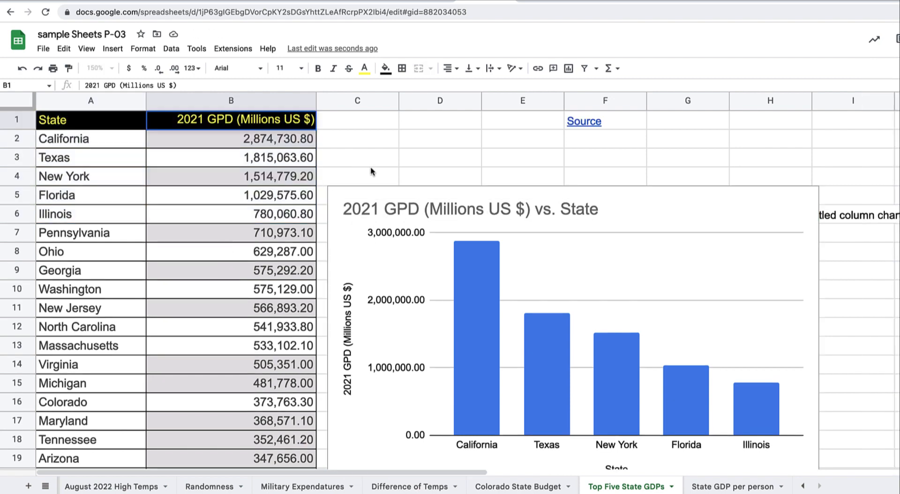
pyautogui.click(453, 209)
pyautogui.scroll(-1, 452, 209)
# Edit the chart title: remove 'vs. State' and insert 'Top Five States - ' after 2021
pyautogui.click(462, 197)
pyautogui.doubleClick(476, 191)
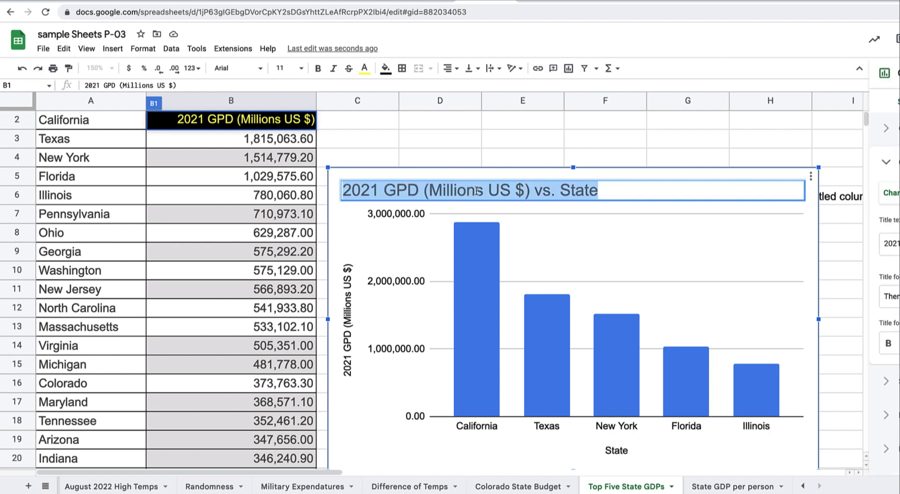
pyautogui.click(602, 187)
pyautogui.press('BackSpace')
pyautogui.press('BackSpace')
pyautogui.press('BackSpace')
pyautogui.press('BackSpace')
pyautogui.press('BackSpace')
pyautogui.press('BackSpace')
pyautogui.press('BackSpace')
pyautogui.press('BackSpace')
pyautogui.press('BackSpace')
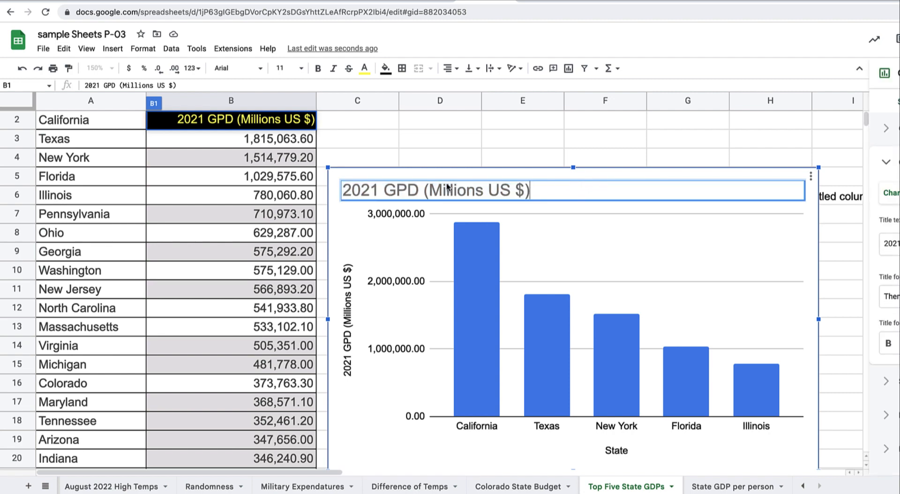
pyautogui.click(382, 189)
pyautogui.write('TOp')
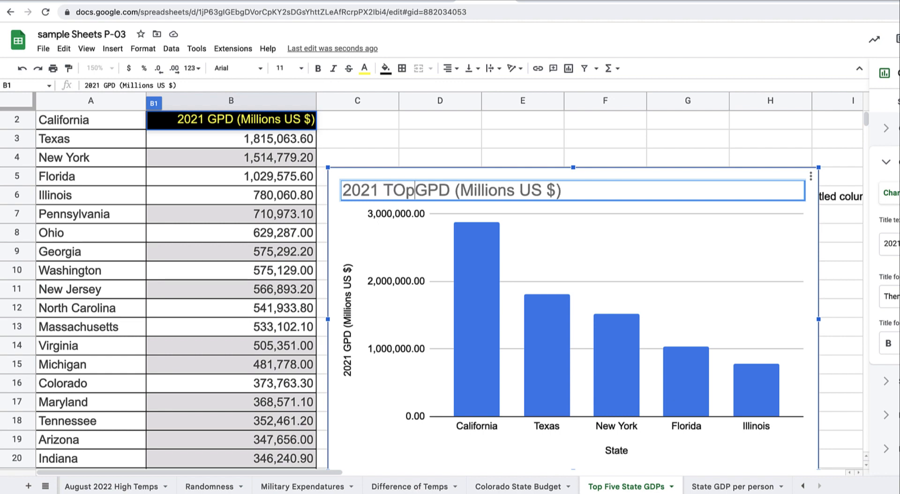
pyautogui.press('BackSpace')
pyautogui.press('BackSpace')
pyautogui.write('op Five')
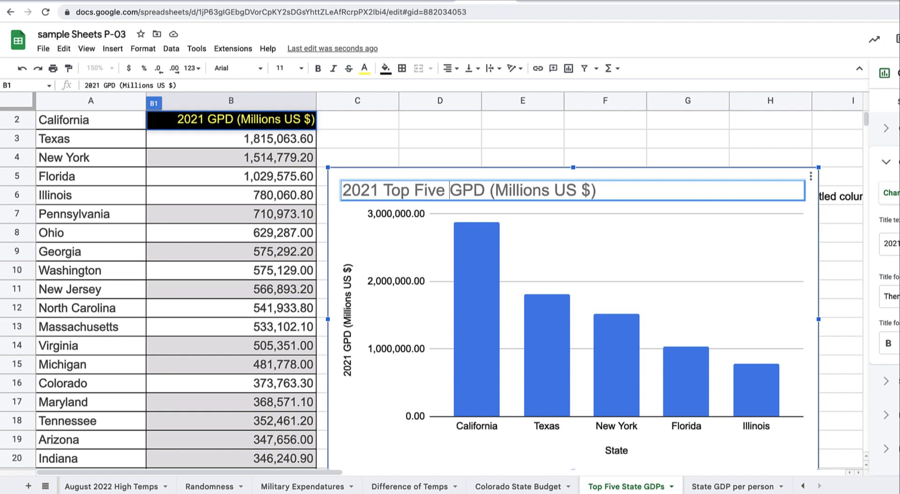
pyautogui.write(' States -')
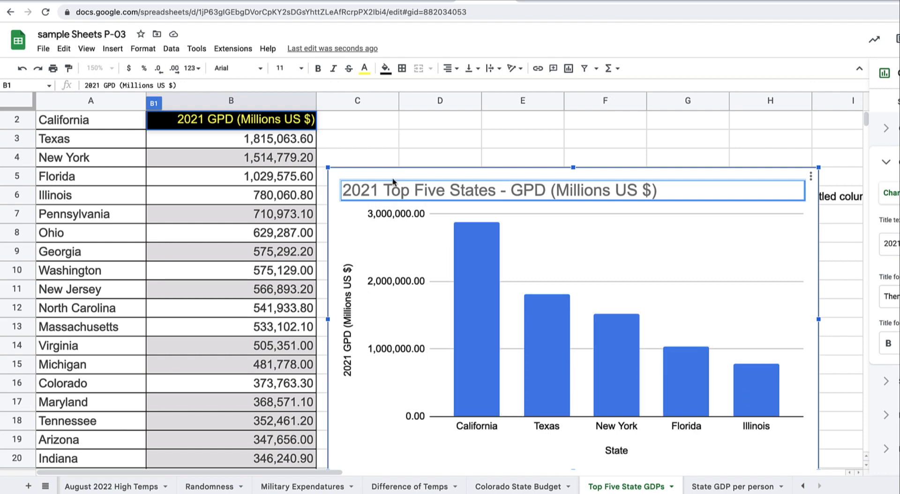
pyautogui.click(729, 487)
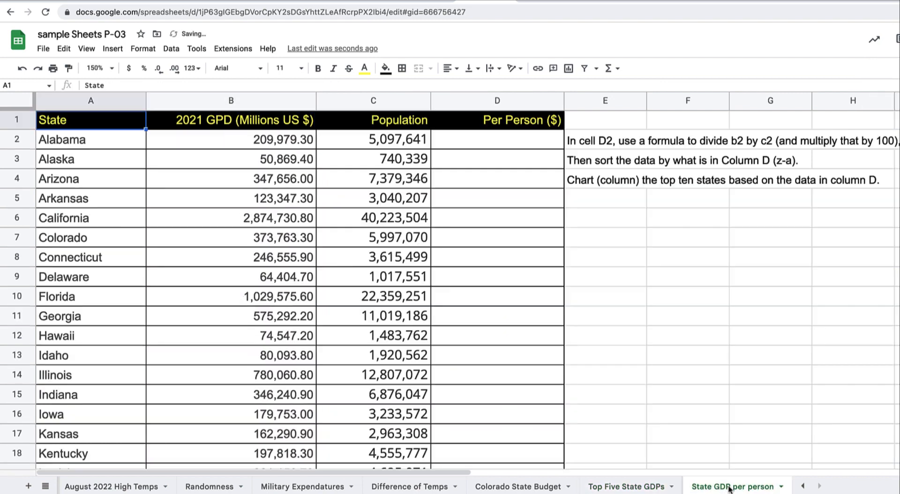
# Enter =B2/C2*100 in D2 for per-person GDP, declining the suggested autofill
pyautogui.click(392, 102)
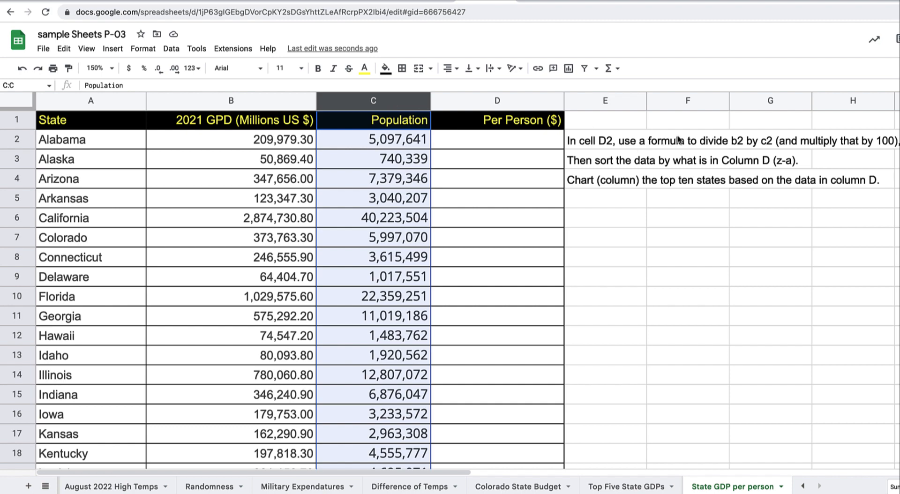
pyautogui.click(523, 143)
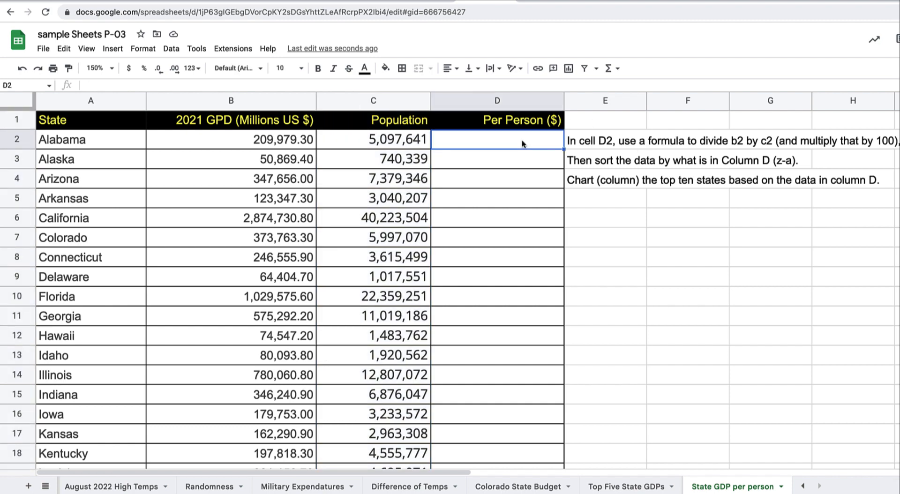
pyautogui.write('=')
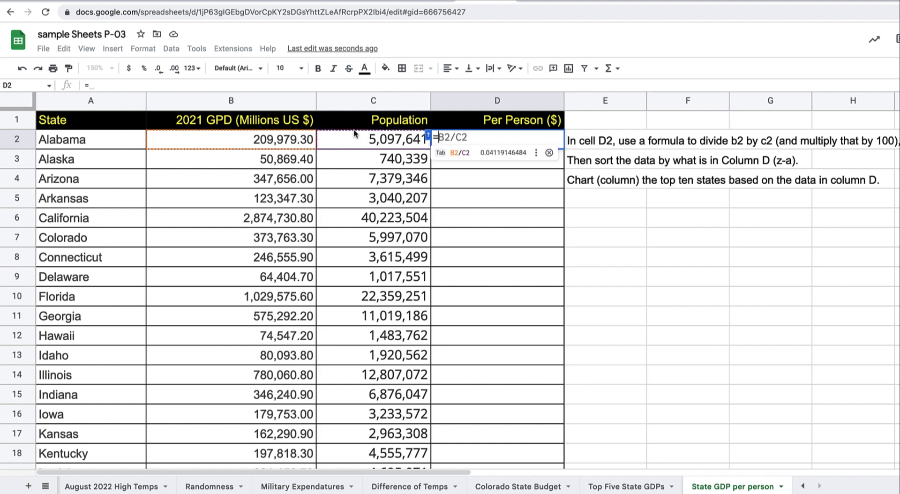
pyautogui.click(261, 141)
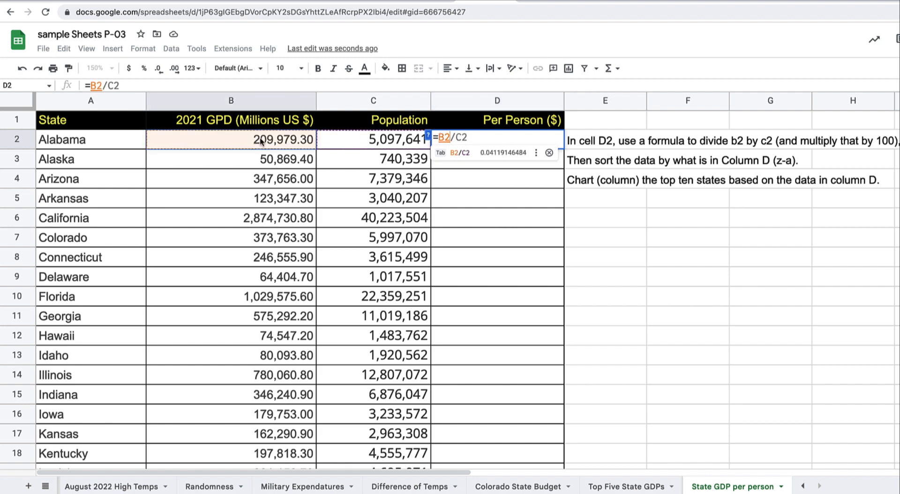
pyautogui.write('/')
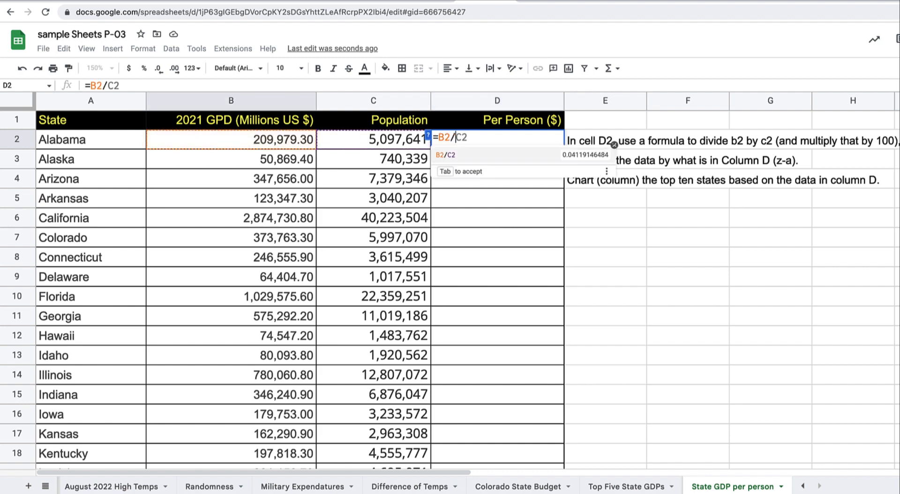
pyautogui.click(361, 139)
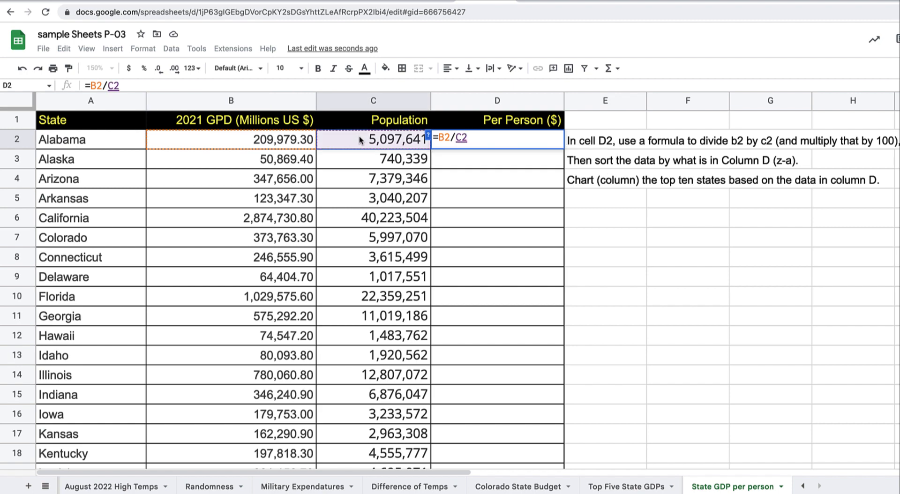
pyautogui.write('*100')
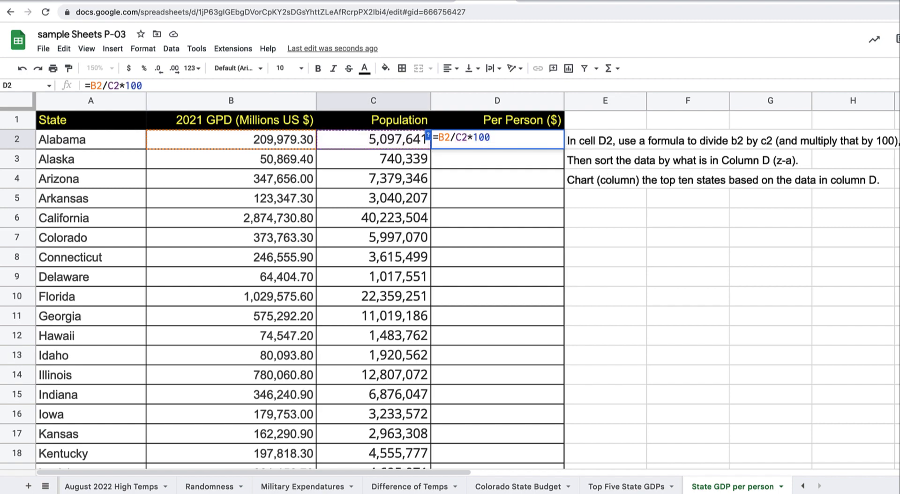
pyautogui.press('Return')
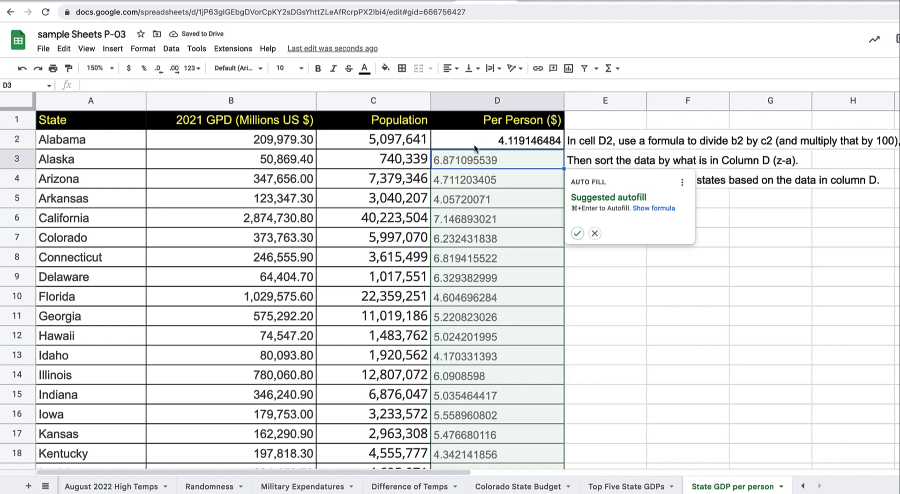
pyautogui.click(595, 233)
pyautogui.click(548, 145)
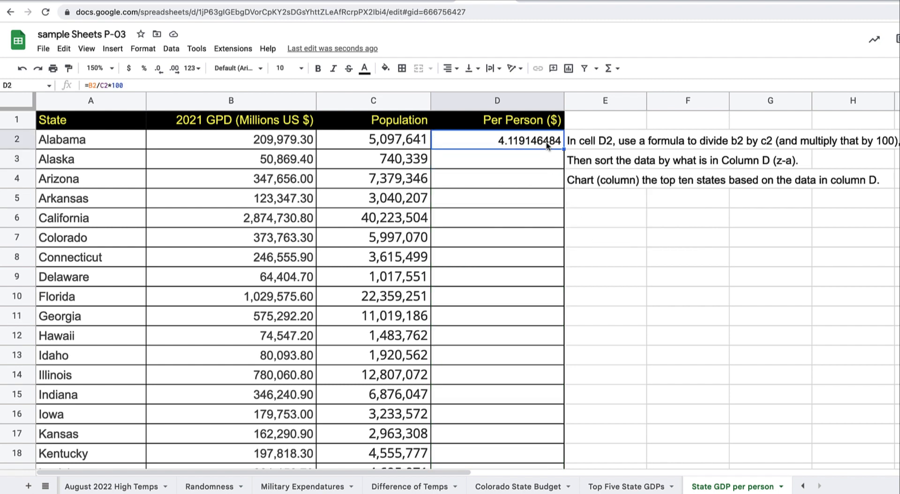
# Show the D2 result with two decimal places
pyautogui.hotkey('ctrl', '`')
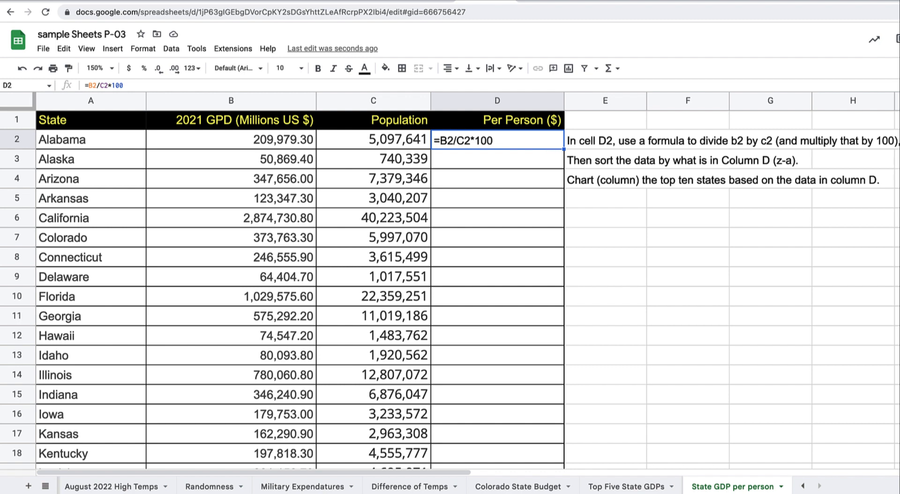
pyautogui.hotkey('ctrl', '`')
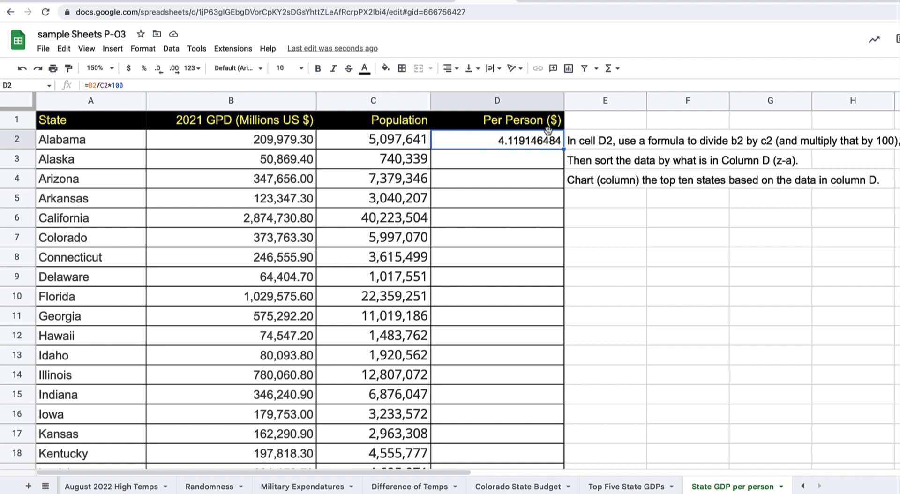
pyautogui.click(159, 69)
pyautogui.click(158, 69)
pyautogui.click(158, 68)
pyautogui.click(158, 68)
pyautogui.click(158, 68)
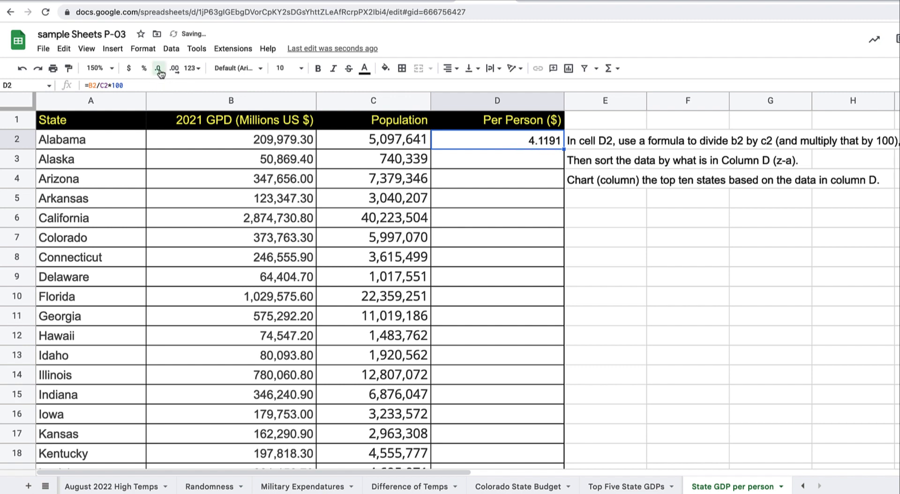
pyautogui.click(158, 68)
pyautogui.click(159, 68)
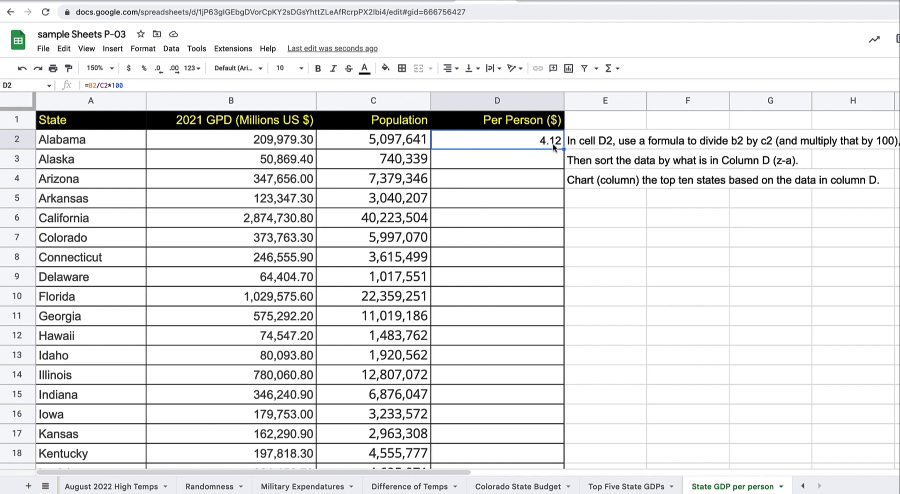
# Fill the per-person formula down all of column D, starting at 4.12 for Alabama
pyautogui.moveTo(564, 150); pyautogui.dragTo(564, 236)
pyautogui.hotkey('ctrl', 'z')
pyautogui.doubleClick(564, 149)
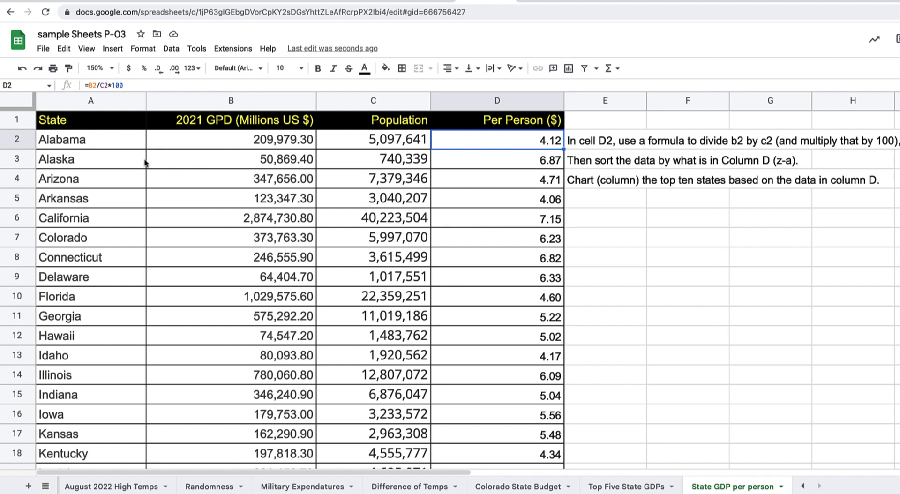
# Sort columns A:D by Per Person ($) Z→A with a header row, putting Massachusetts first
pyautogui.moveTo(66, 103); pyautogui.dragTo(448, 94)
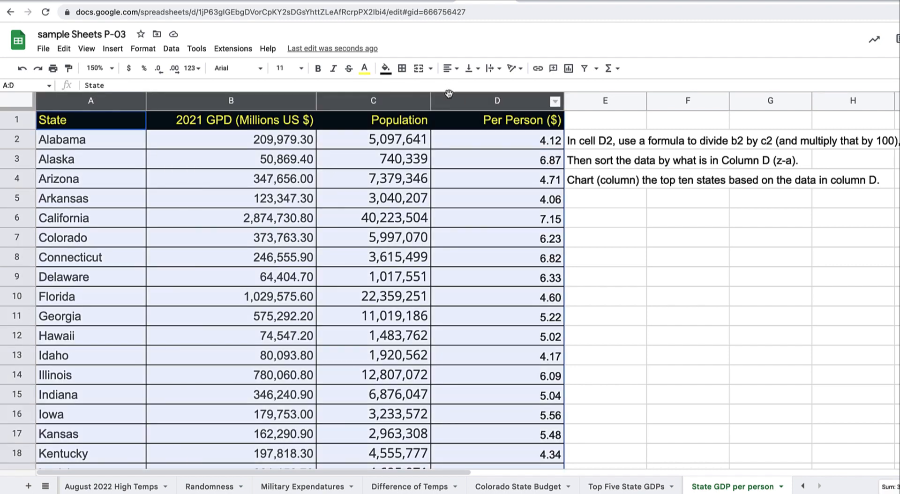
pyautogui.click(171, 50)
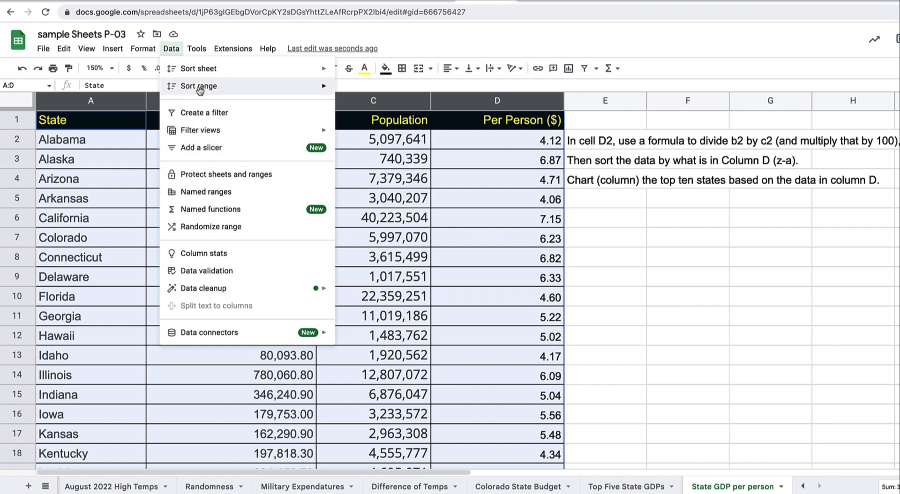
pyautogui.moveTo(200, 86)
pyautogui.click(400, 134)
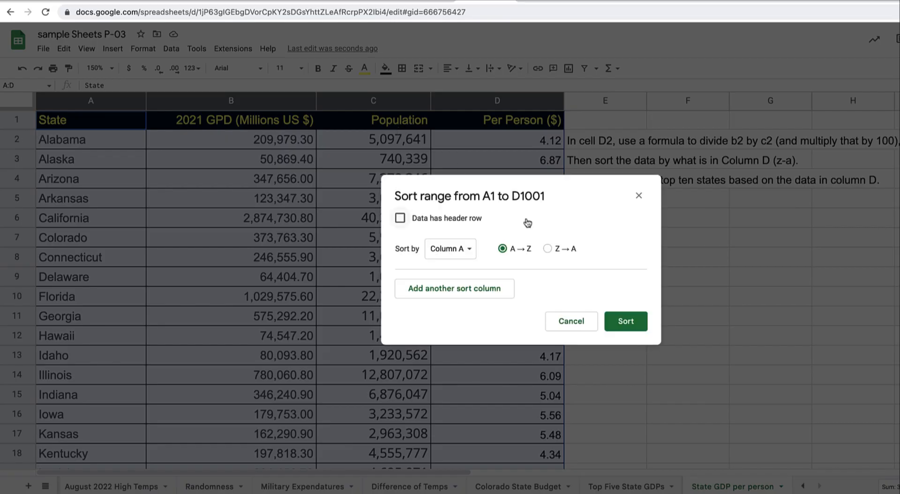
pyautogui.click(457, 219)
pyautogui.click(450, 248)
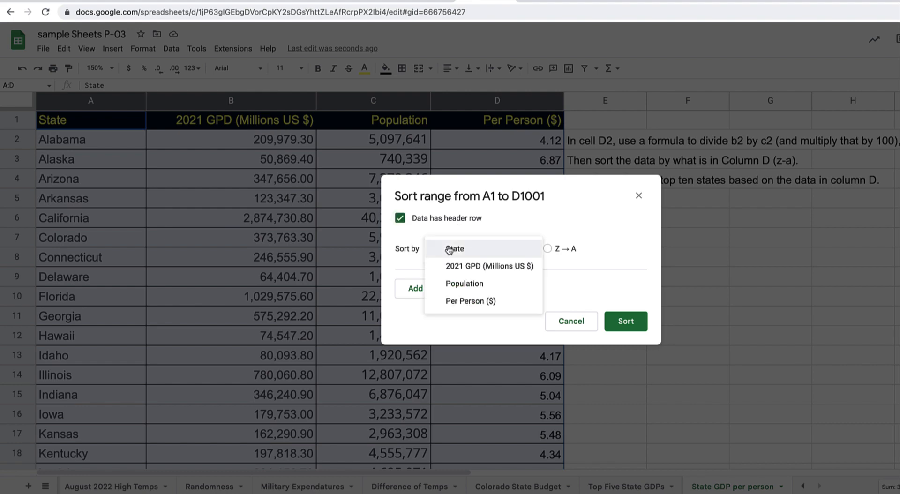
pyautogui.click(468, 302)
pyautogui.click(552, 249)
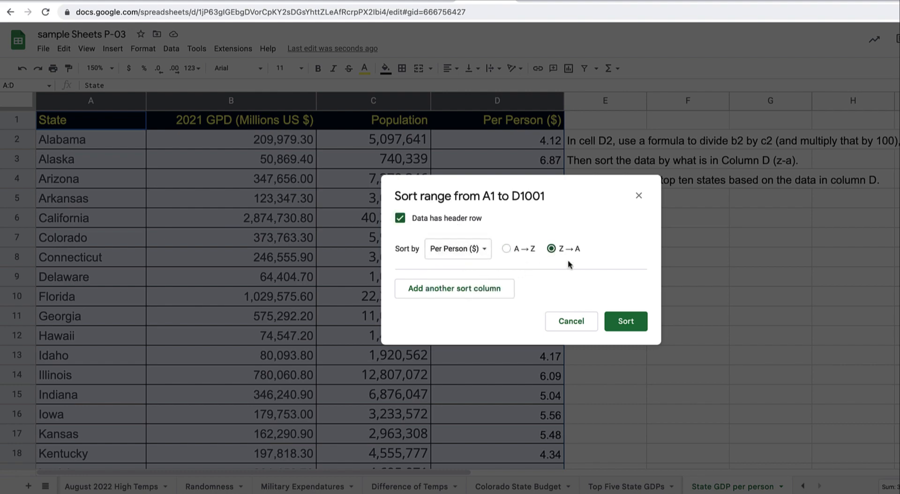
pyautogui.click(629, 323)
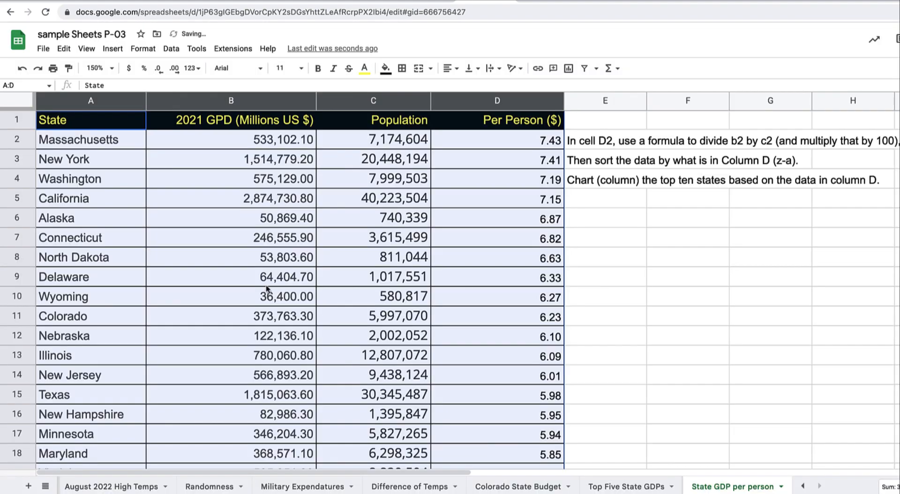
pyautogui.click(267, 287)
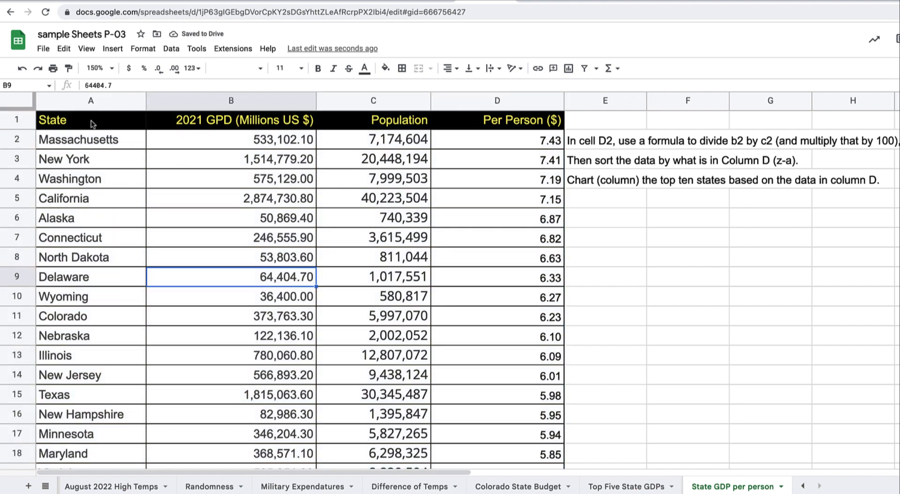
# Select A1:A11 together with D1:D11: the headers plus the top ten states and values
pyautogui.moveTo(91, 121); pyautogui.dragTo(78, 183)
pyautogui.moveTo(76, 286); pyautogui.dragTo(69, 324)
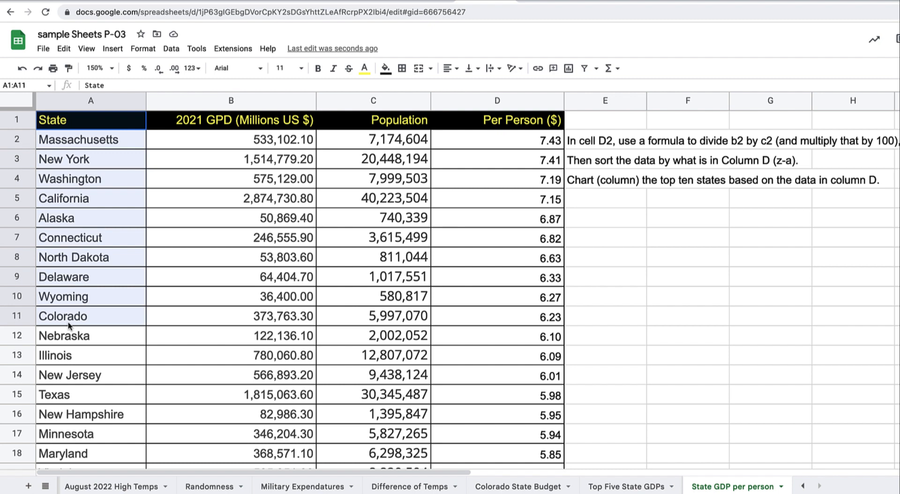
pyautogui.moveTo(69, 325); pyautogui.dragTo(69, 325)
pyautogui.click(166, 186)
pyautogui.click(91, 121)
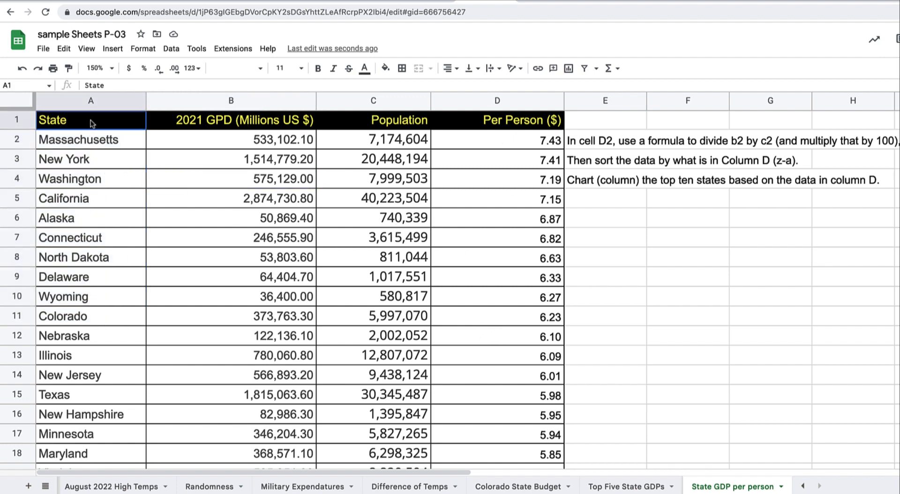
pyautogui.moveTo(91, 122); pyautogui.dragTo(91, 318)
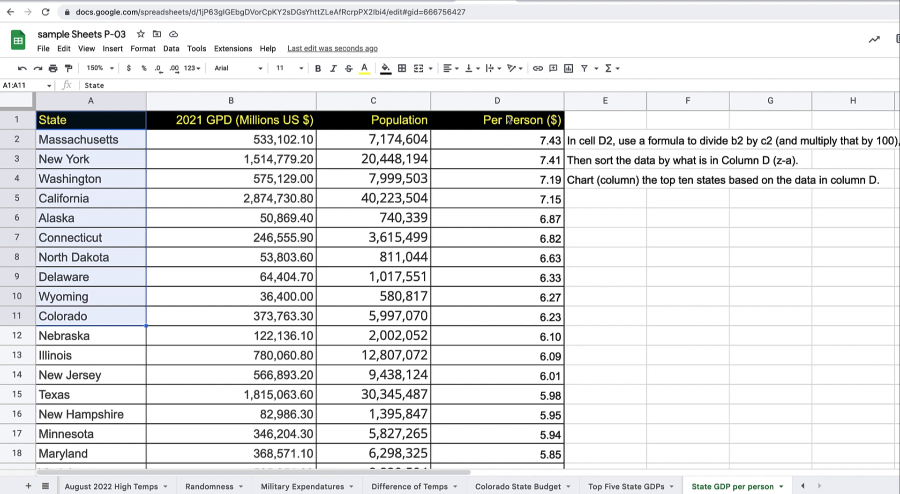
pyautogui.moveTo(508, 123); pyautogui.dragTo(515, 329)
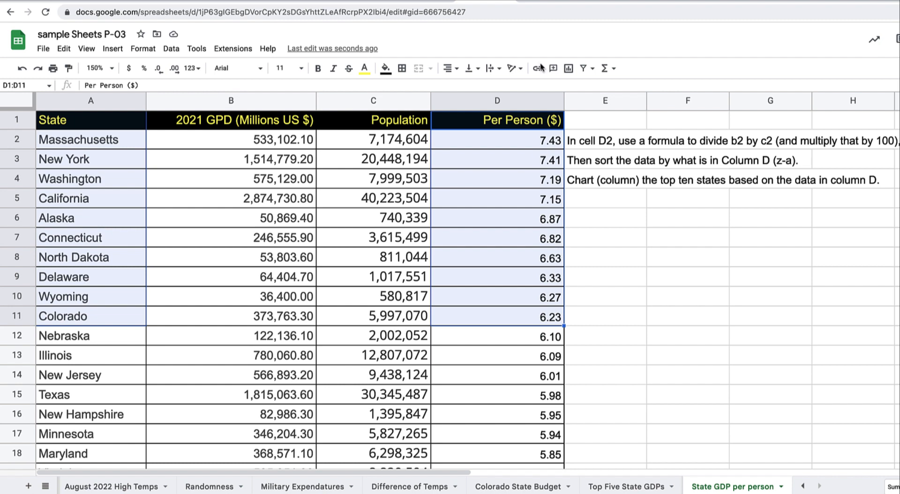
# Insert a column chart from the selection and place it below the instruction notes
pyautogui.click(568, 69)
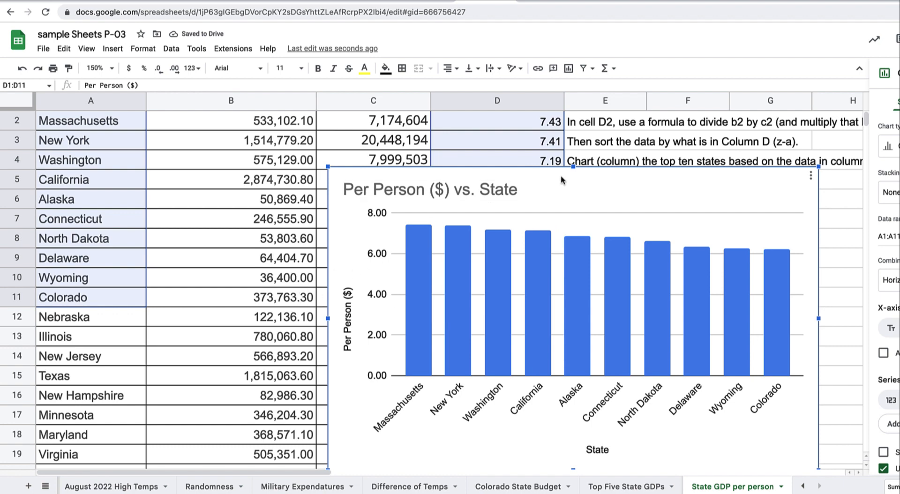
pyautogui.moveTo(517, 301); pyautogui.dragTo(497, 342)
pyautogui.moveTo(540, 340); pyautogui.dragTo(565, 186)
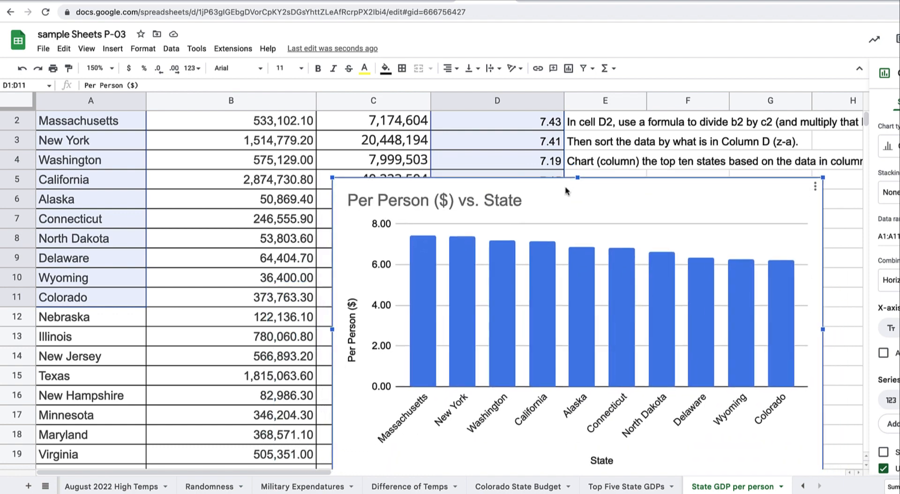
# Set the chart's vertical axis minimum to 6
pyautogui.click(383, 348)
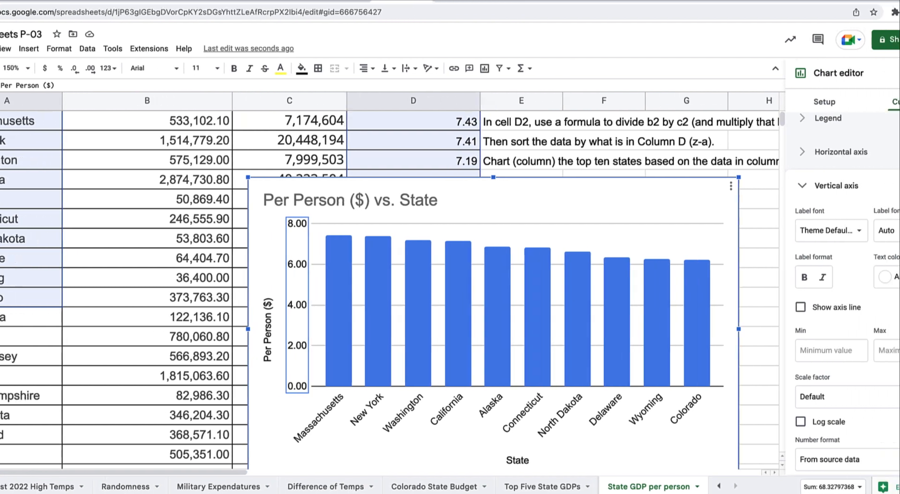
pyautogui.click(771, 352)
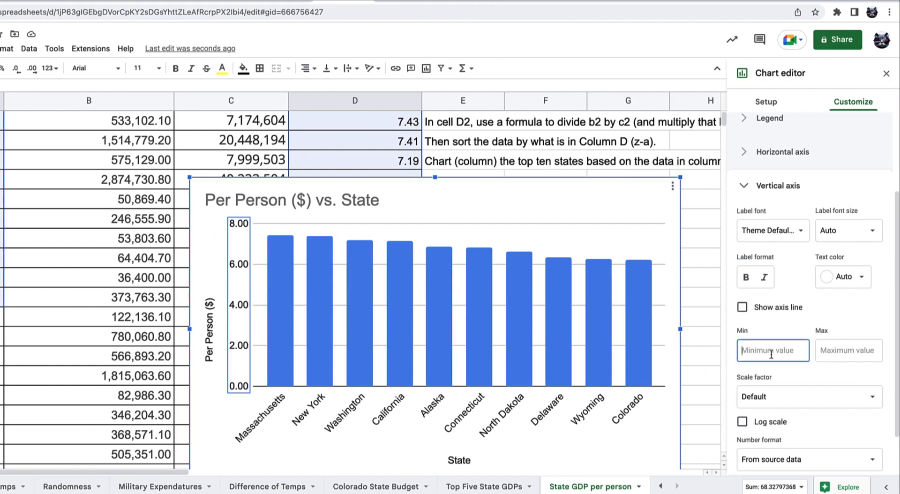
pyautogui.write('6')
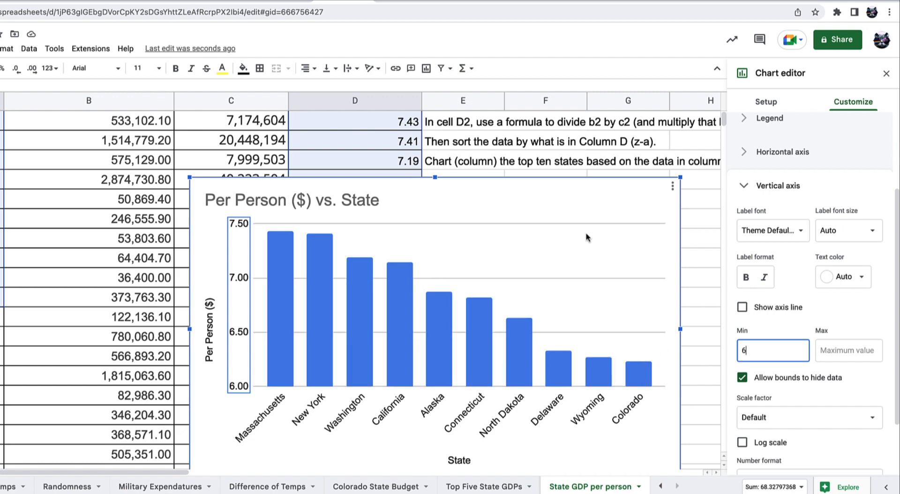
pyautogui.scroll(1, 410, 149)
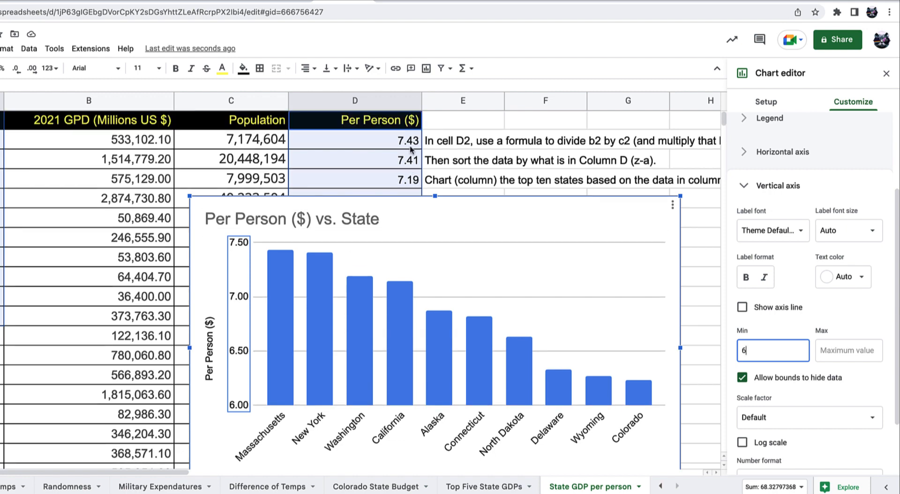
# Replace the chart title text with 'Top Ten States - GDP factoring population'
pyautogui.click(114, 119)
pyautogui.scroll(-1, 295, 222)
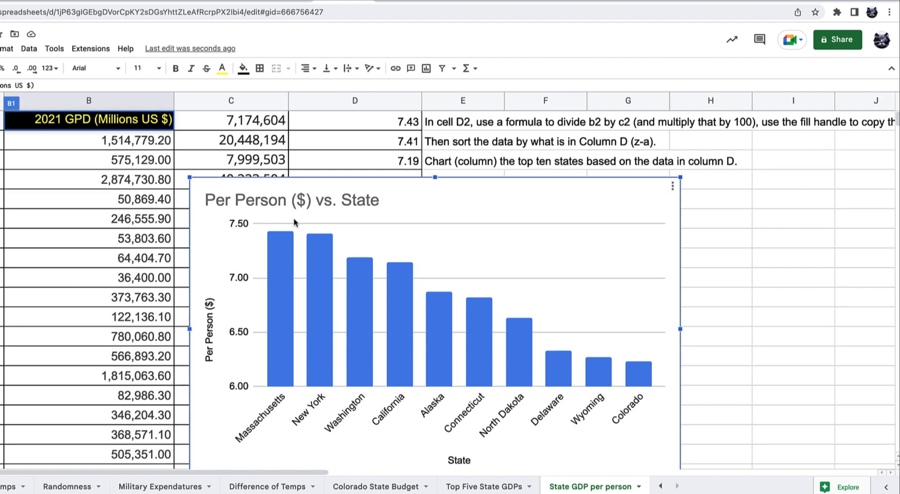
pyautogui.doubleClick(307, 209)
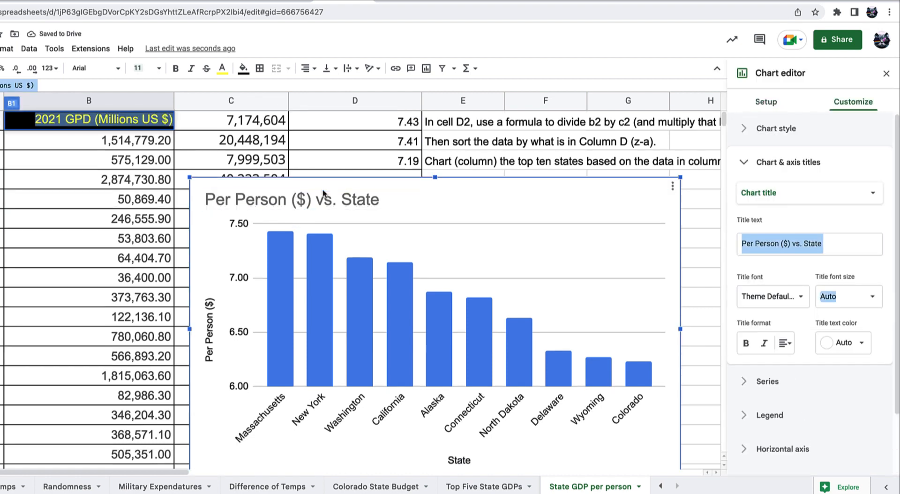
pyautogui.click(821, 243)
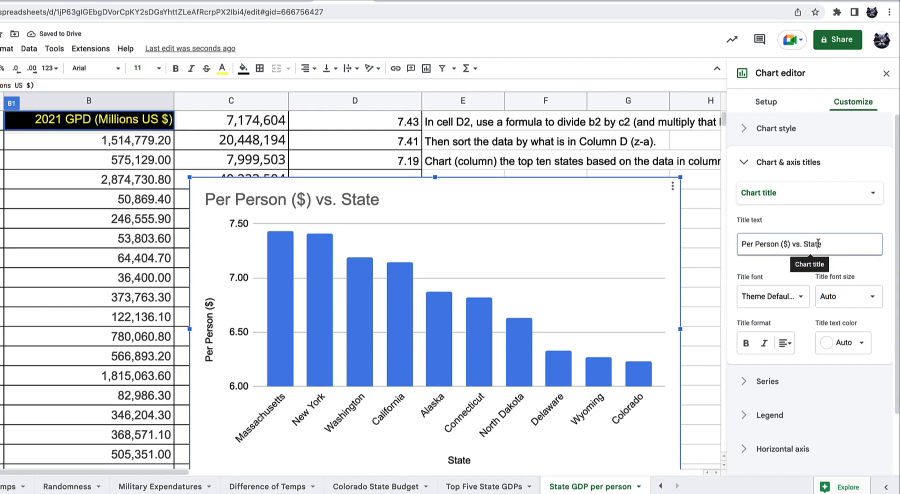
pyautogui.moveTo(832, 244); pyautogui.dragTo(722, 249)
pyautogui.write('Top YTen States')
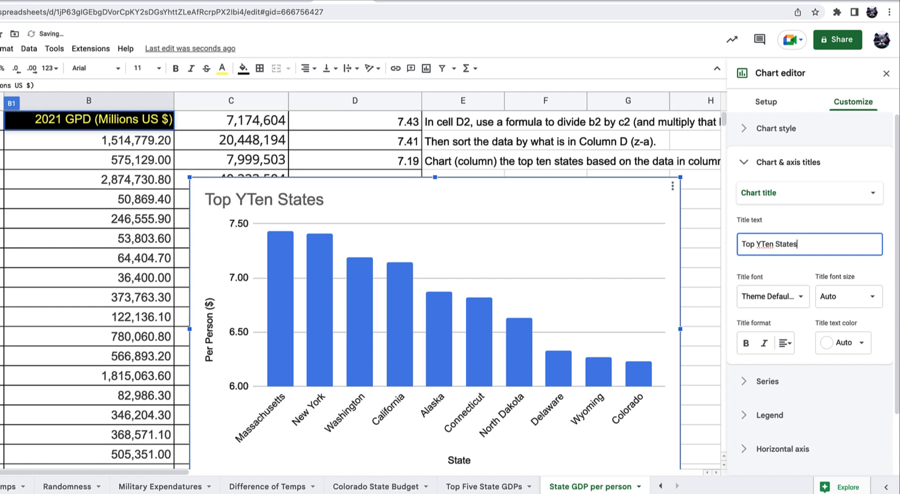
pyautogui.press('BackSpace')
pyautogui.press('BackSpace')
pyautogui.press('BackSpace')
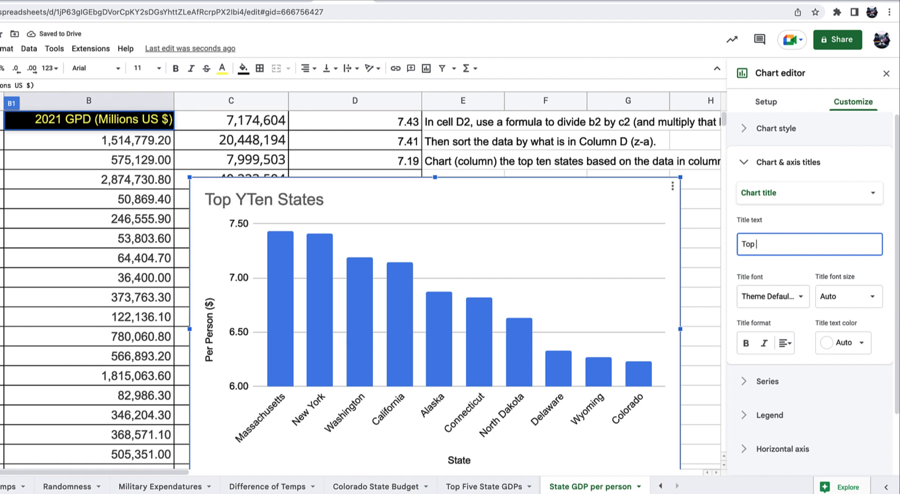
pyautogui.write('en States')
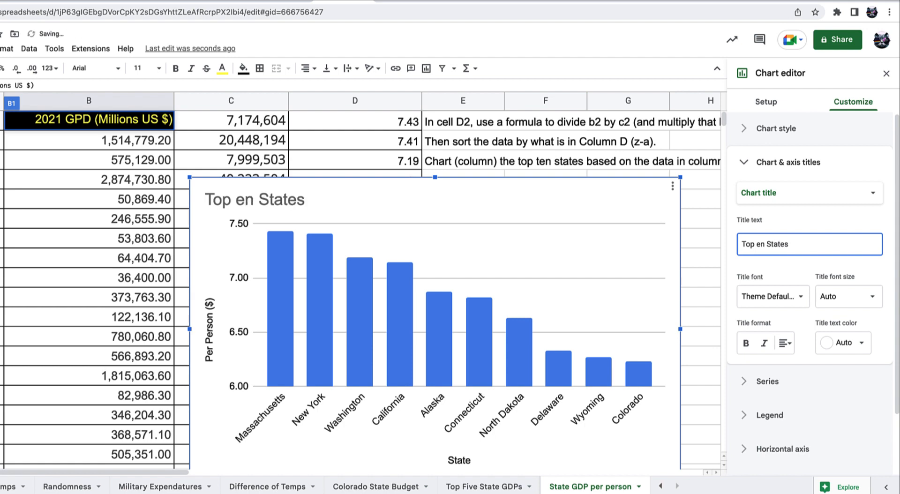
pyautogui.click(756, 245)
pyautogui.write('T')
pyautogui.click(827, 247)
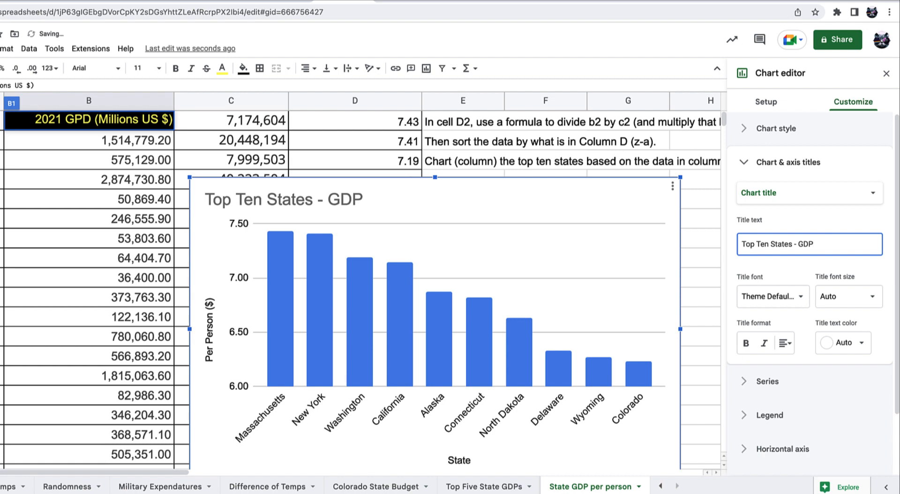
pyautogui.write('oring o=')
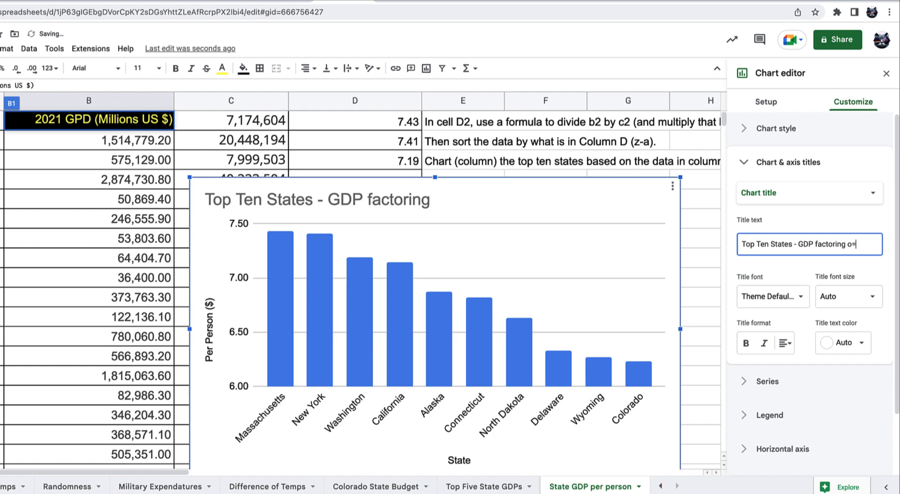
pyautogui.write('popuation')
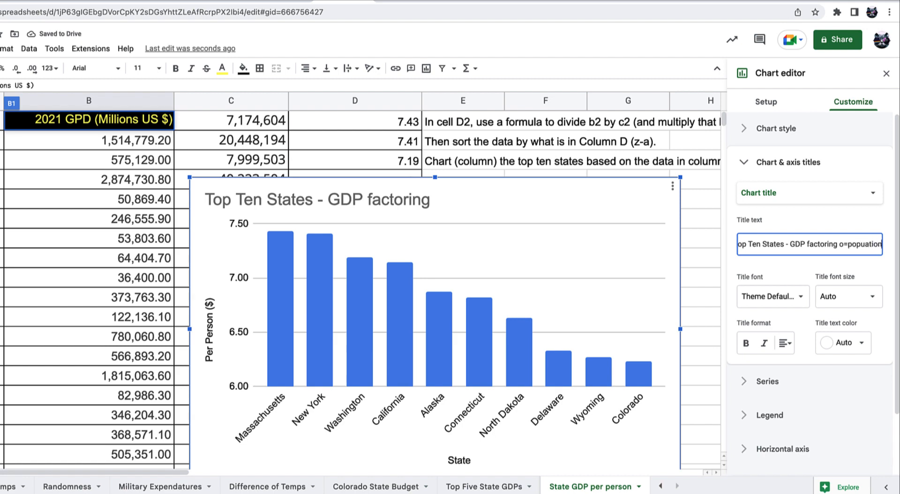
pyautogui.press('BackSpace')
pyautogui.press('BackSpace')
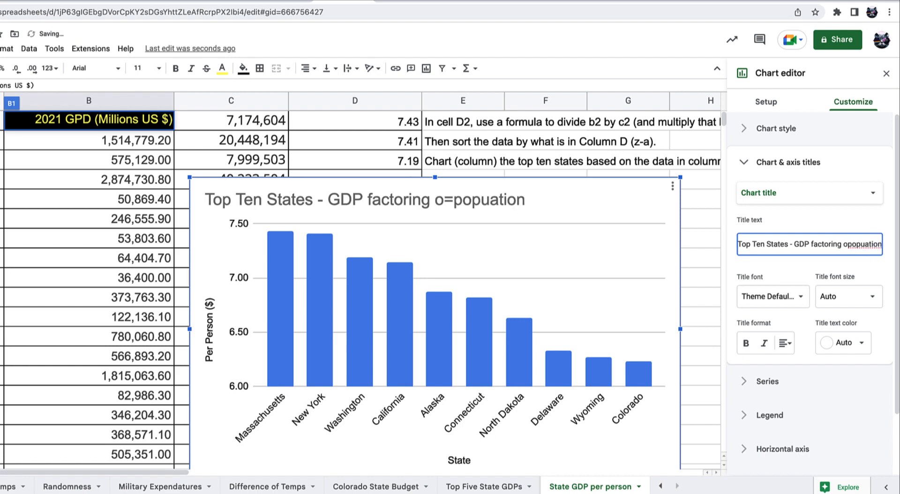
pyautogui.click(865, 249)
pyautogui.write('l')
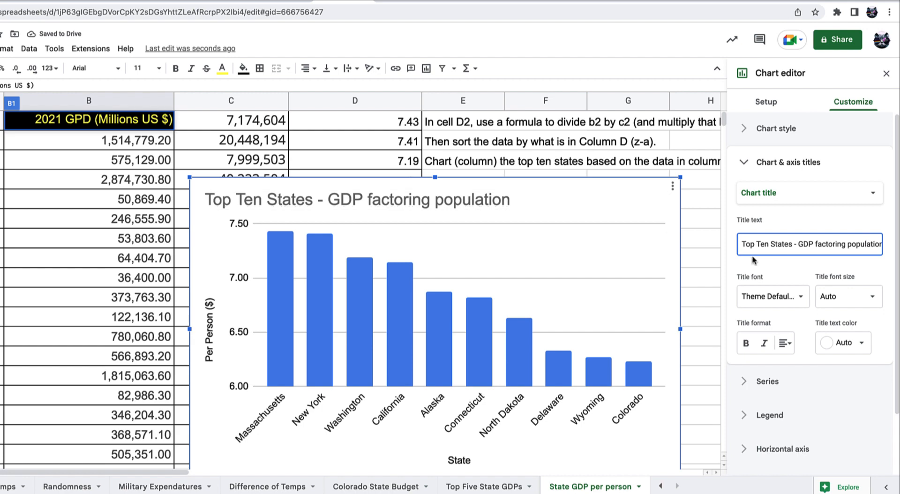
# Append '(2021)' to the title directly on the chart
pyautogui.click(558, 195)
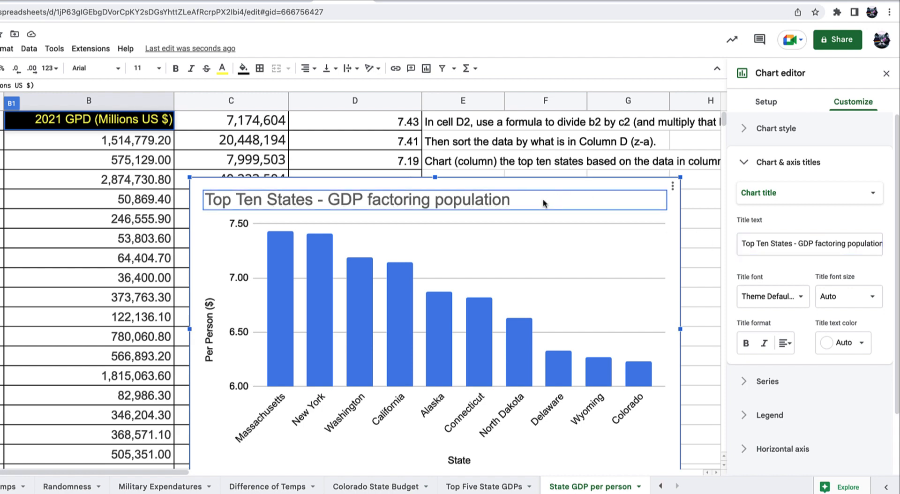
pyautogui.click(543, 200)
pyautogui.click(543, 201)
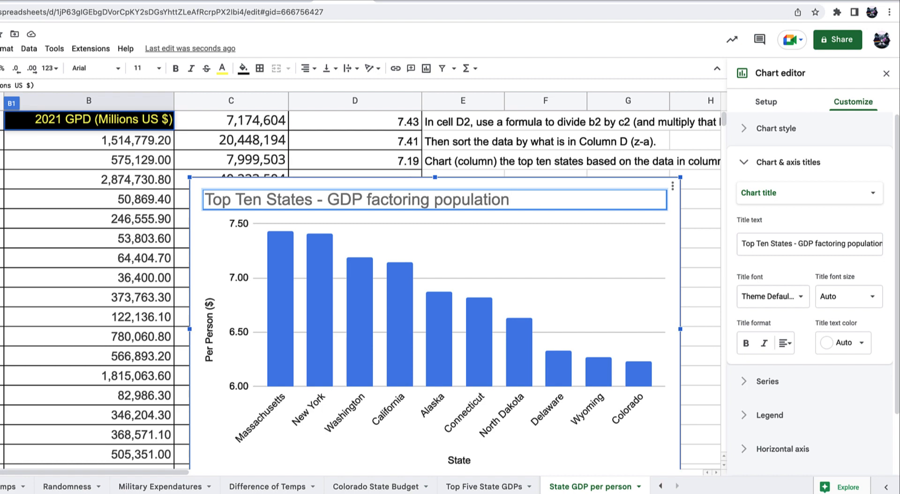
pyautogui.write('(2020')
pyautogui.press('BackSpace')
pyautogui.write('`1')
pyautogui.press('BackSpace')
pyautogui.write('1)')
# Close the Chart editor and deselect the chart, leaving it beside the sorted table
pyautogui.click(702, 306)
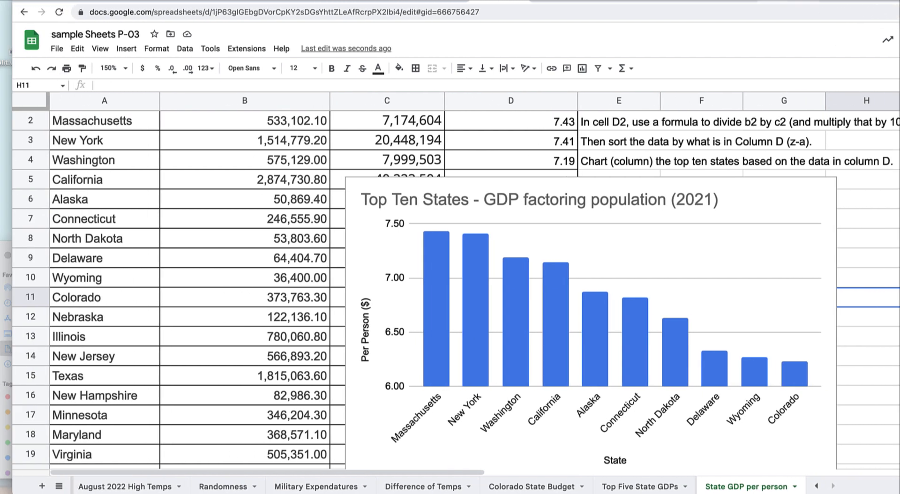
pyautogui.click(711, 0)
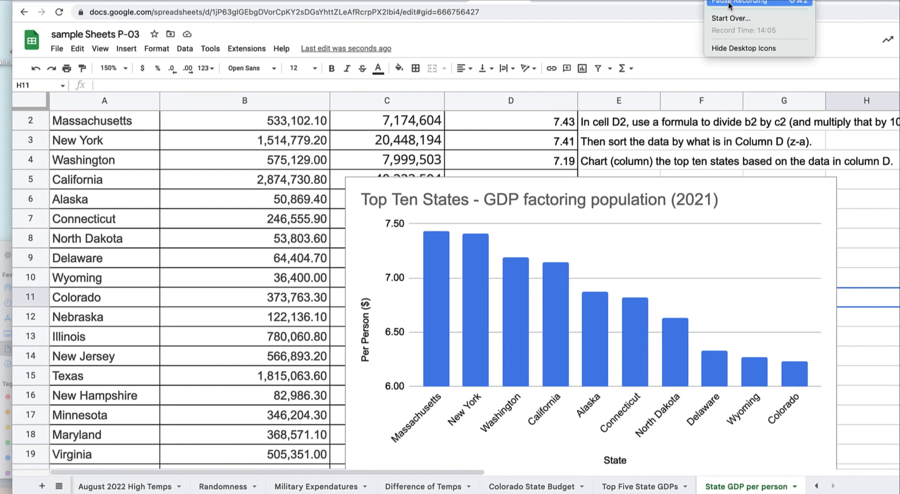